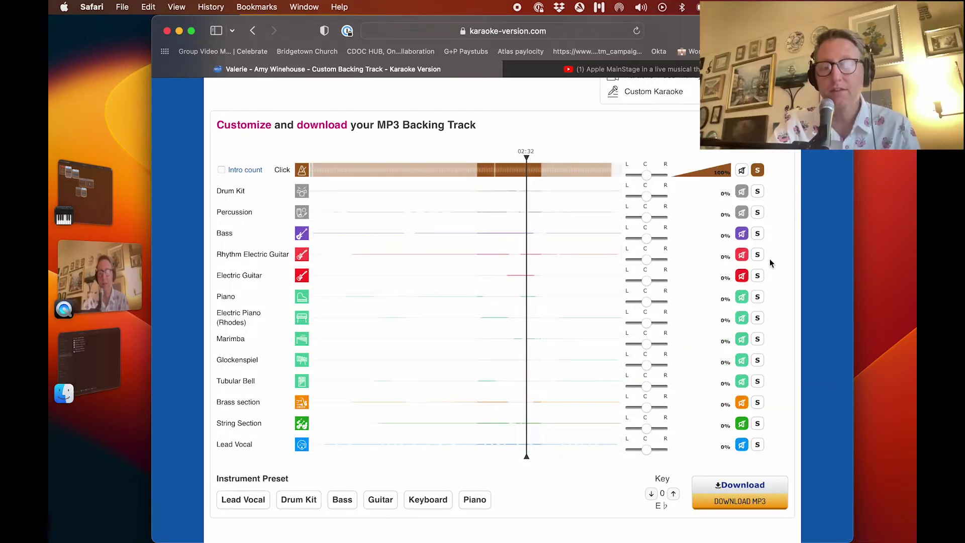
Step: Download the soloed Click track as an MP3, and, with its solo removed, download the full mix with all instruments
click(738, 500)
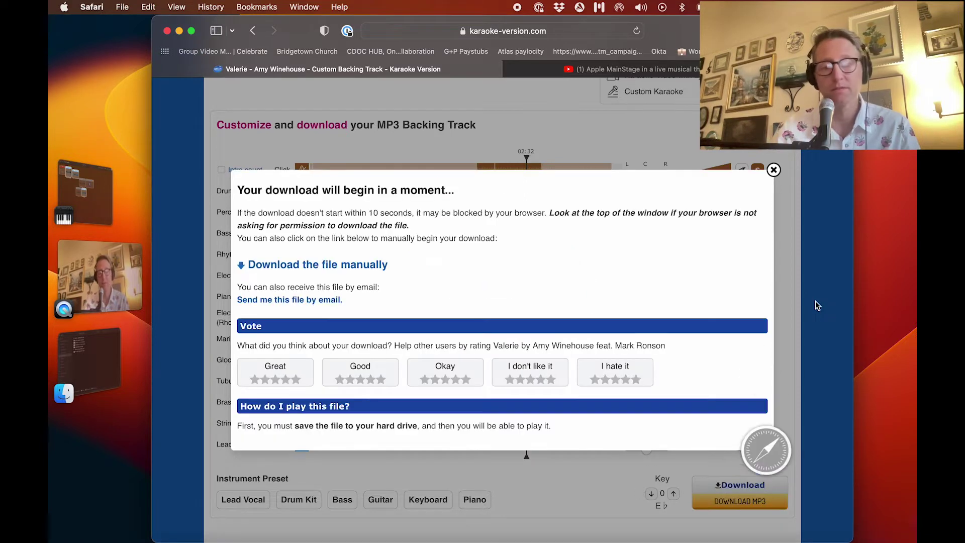
click(773, 170)
click(757, 170)
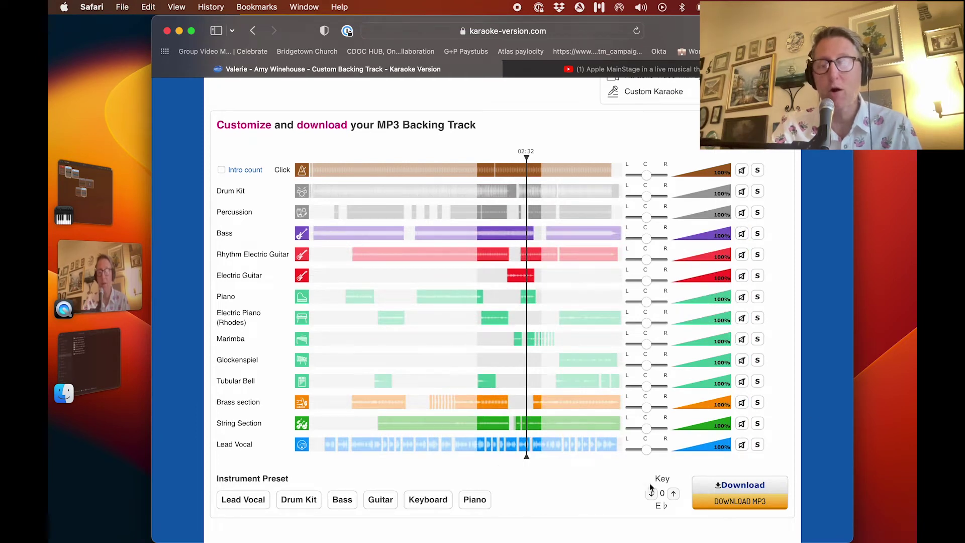
click(745, 511)
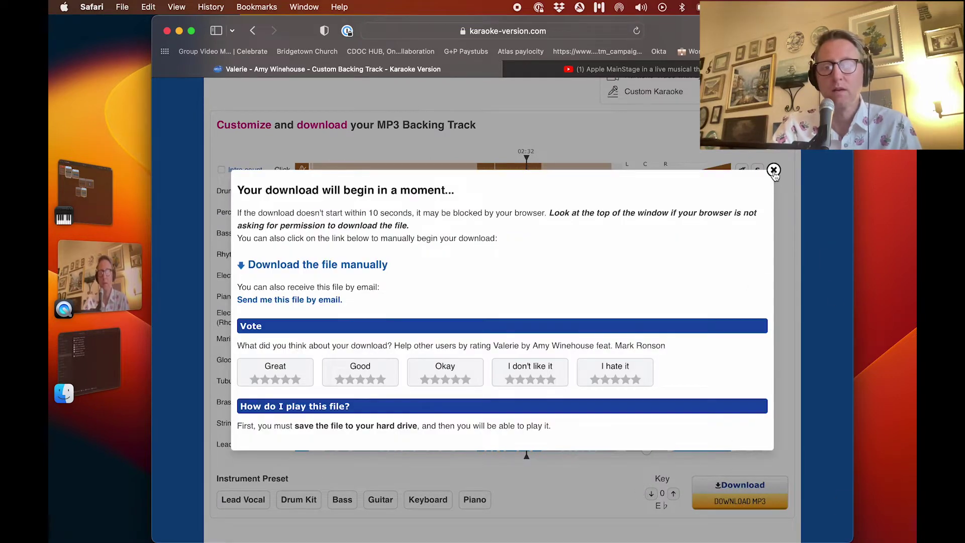
click(773, 170)
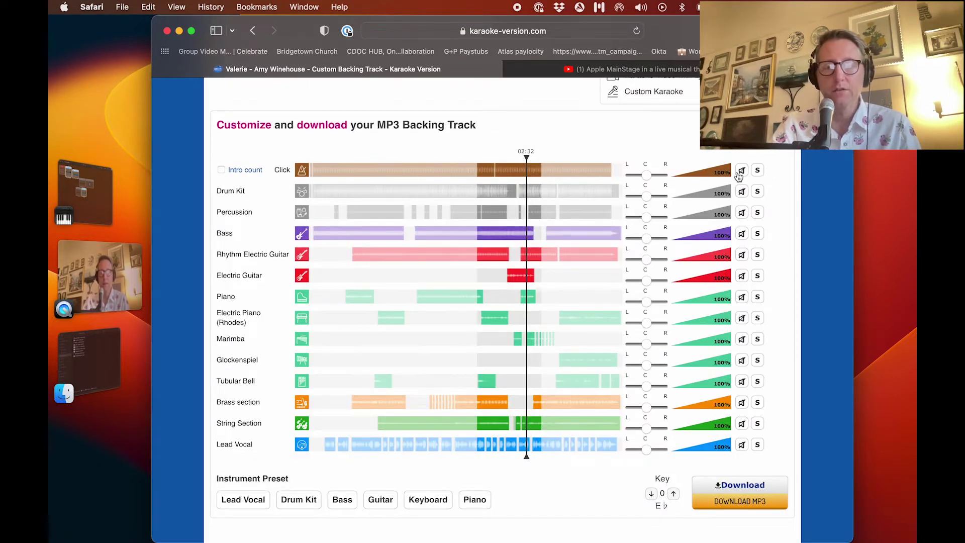
Step: Mute Click, Drum Kit, Bass, both electric guitars, Piano, Electric Piano (Rhodes), Brass section and Lead Vocal, and download the remaining mix as an MP3
click(741, 171)
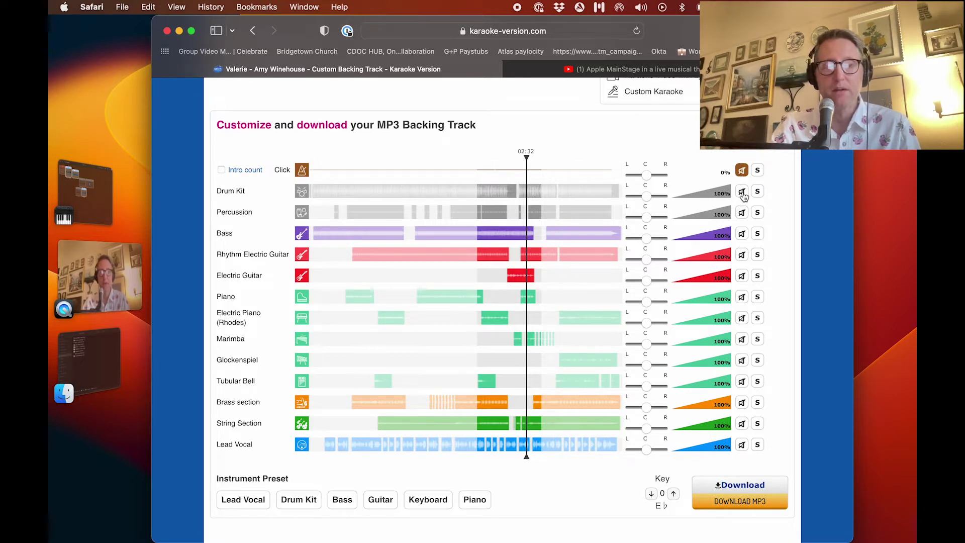
click(741, 193)
click(743, 236)
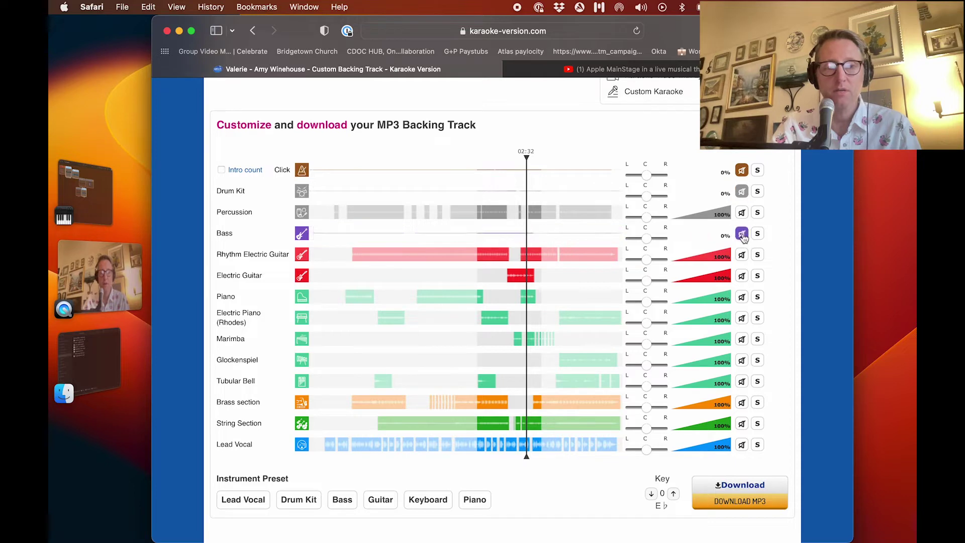
click(743, 255)
click(741, 276)
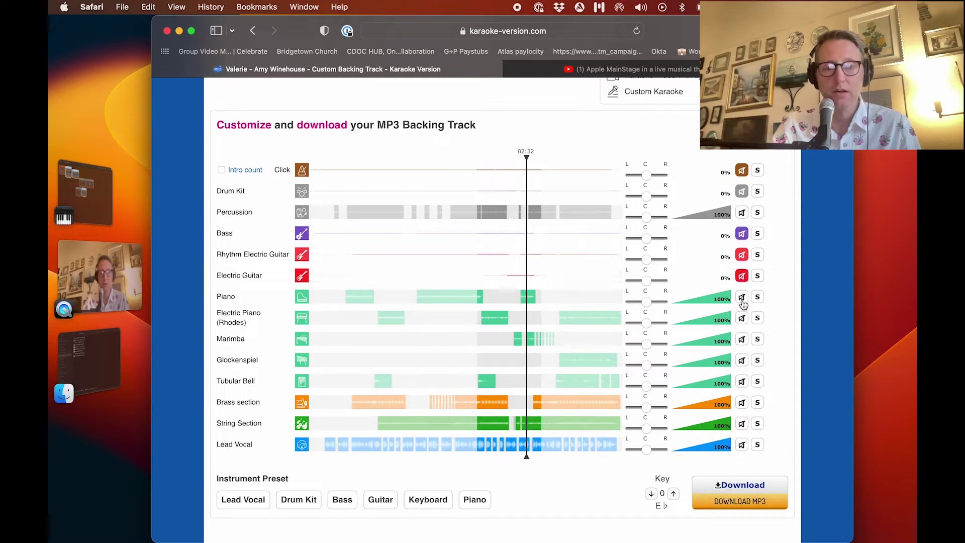
click(742, 297)
click(742, 319)
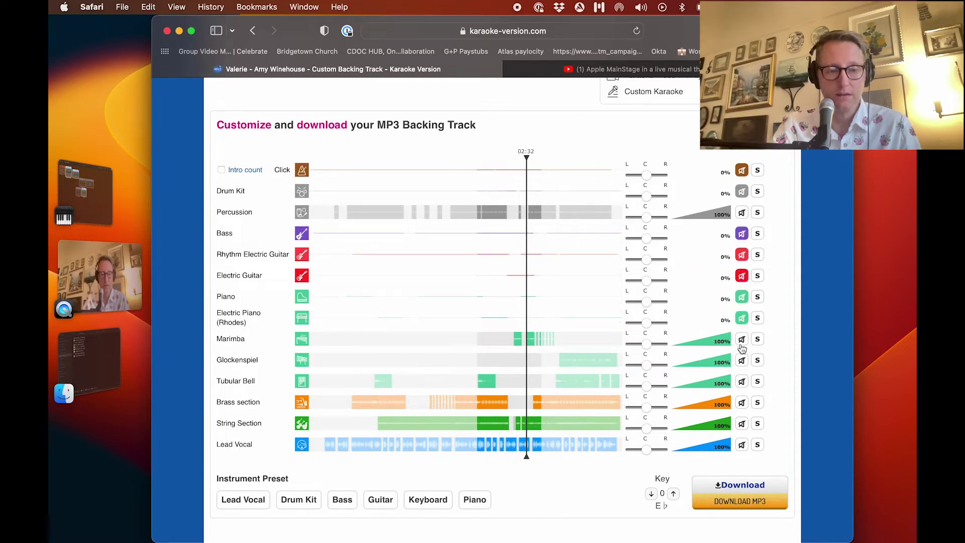
click(742, 404)
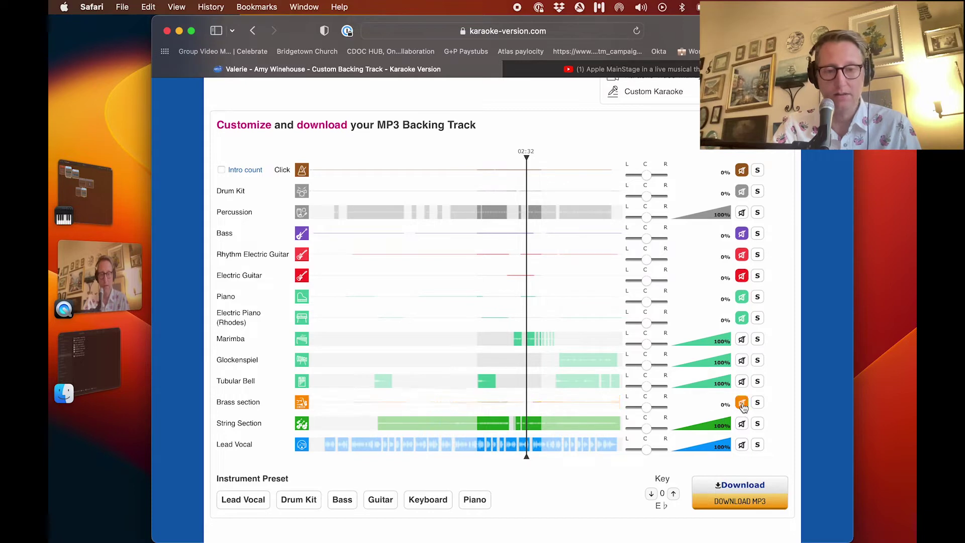
click(742, 446)
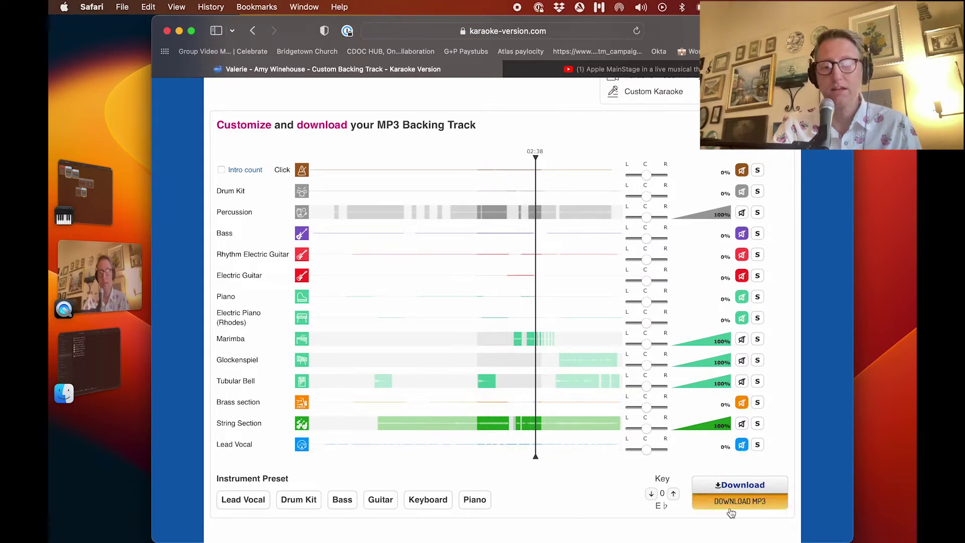
click(731, 509)
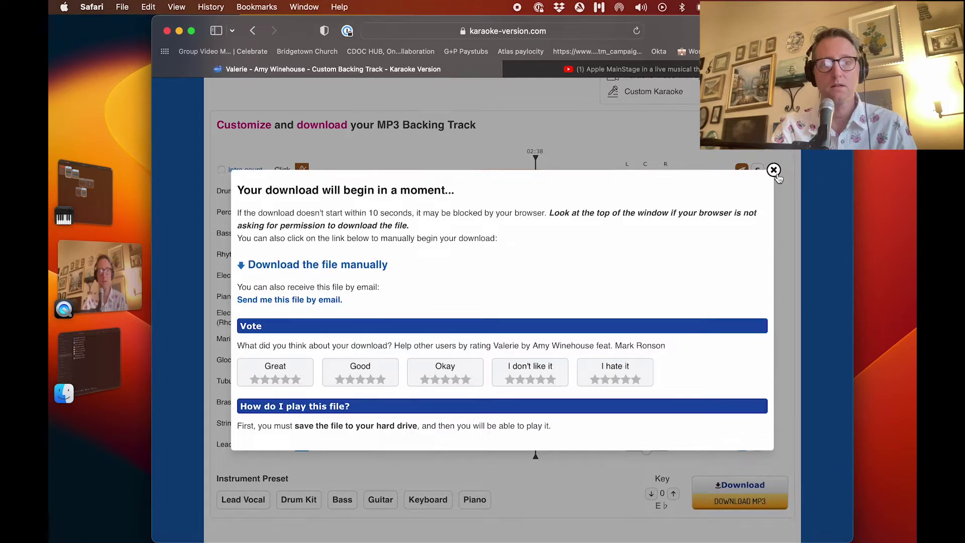
click(772, 168)
Step: Switch to Logic Pro and create a new project containing one audio track
mouse_move(643, 518)
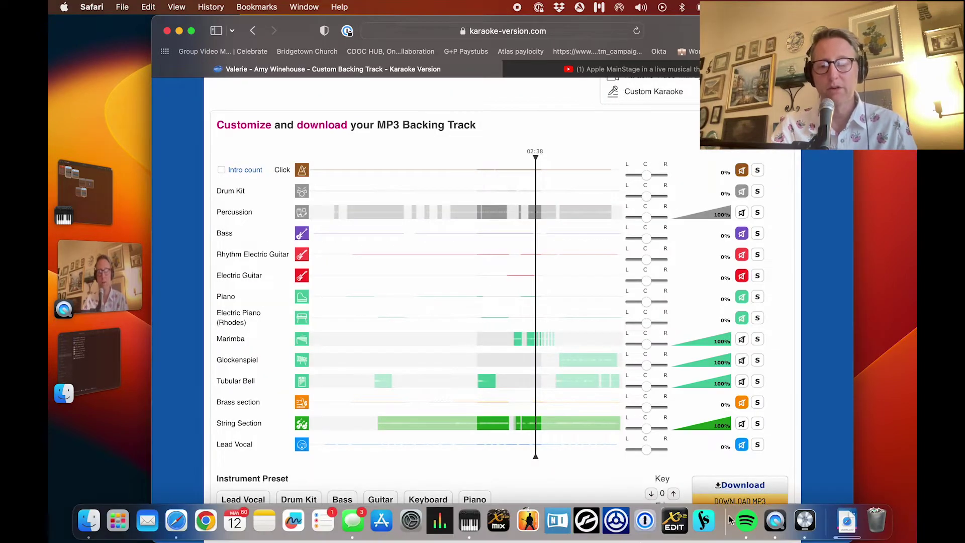
click(806, 520)
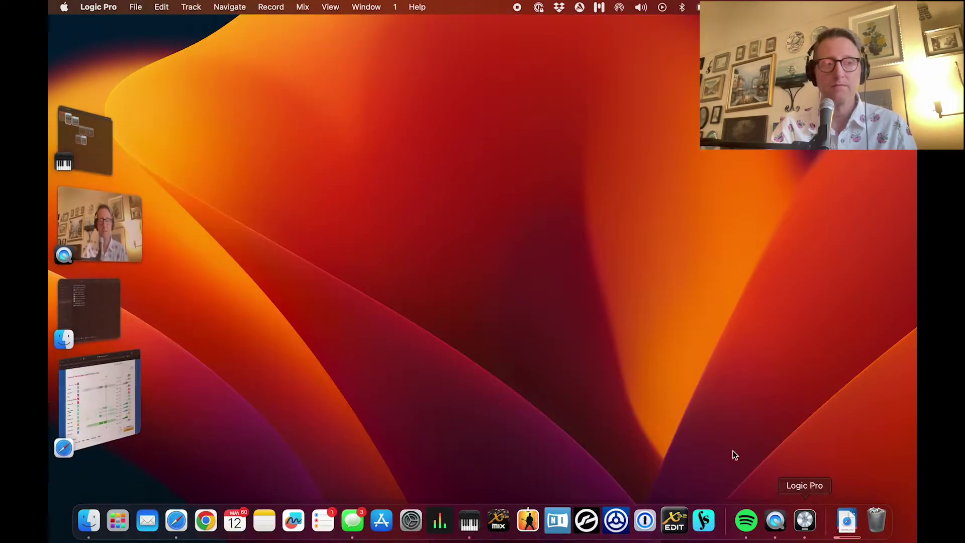
click(135, 6)
click(138, 25)
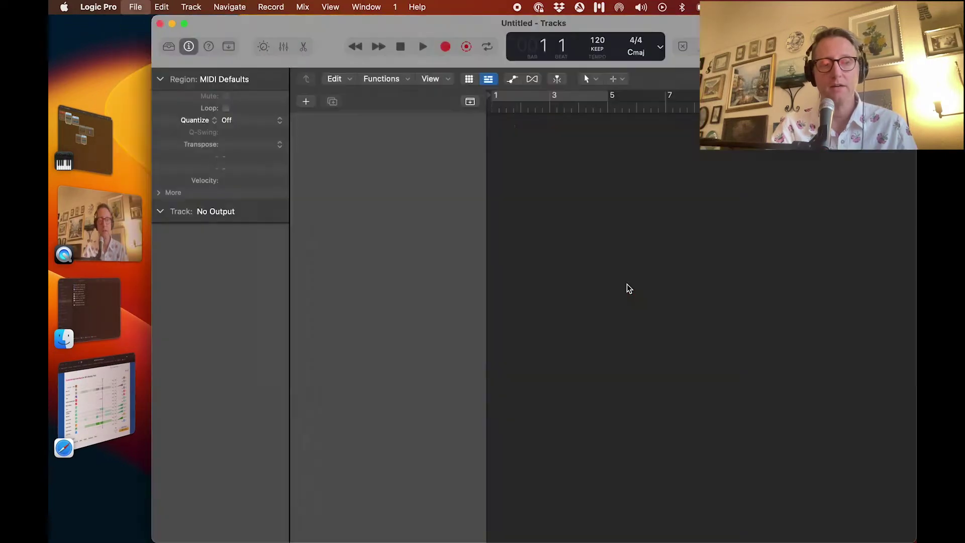
click(719, 402)
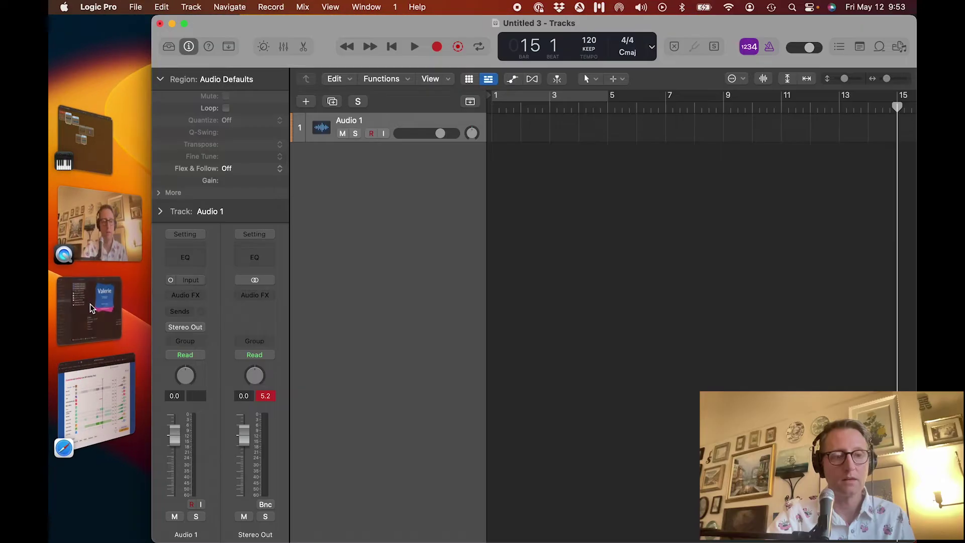
Step: Import the three downloaded Valerie audio files from the Finder window into the project, creating new tracks for them
click(92, 305)
drag(381, 201, 491, 151)
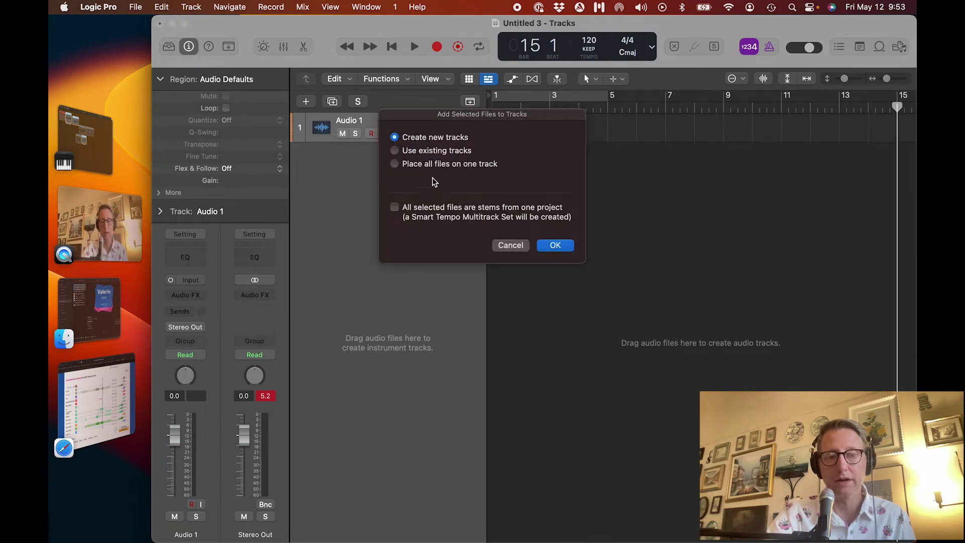
click(556, 249)
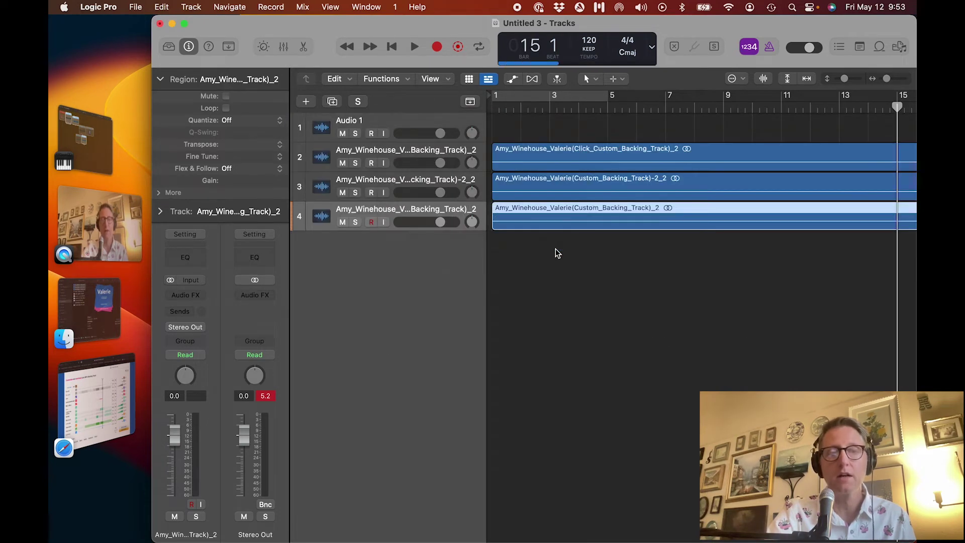
Step: Rename the three imported tracks as click, backing track and demo, and return the playhead to the project start
double_click(360, 149)
text(click)
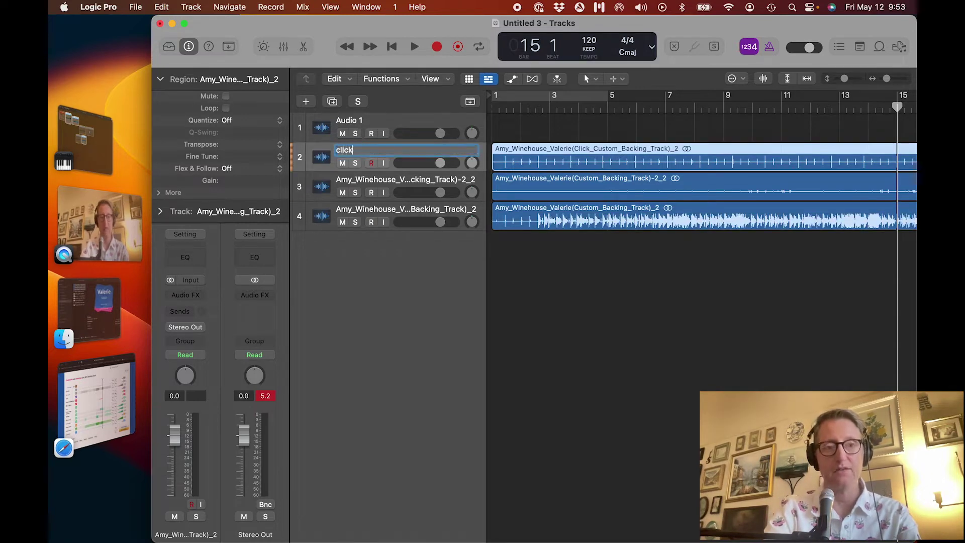
key(Return)
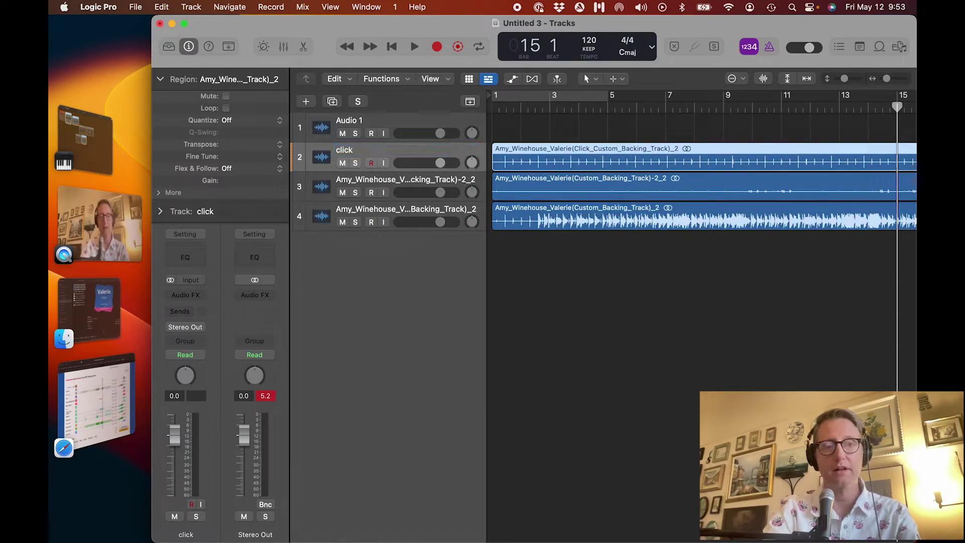
double_click(388, 180)
text(backing track)
key(Return)
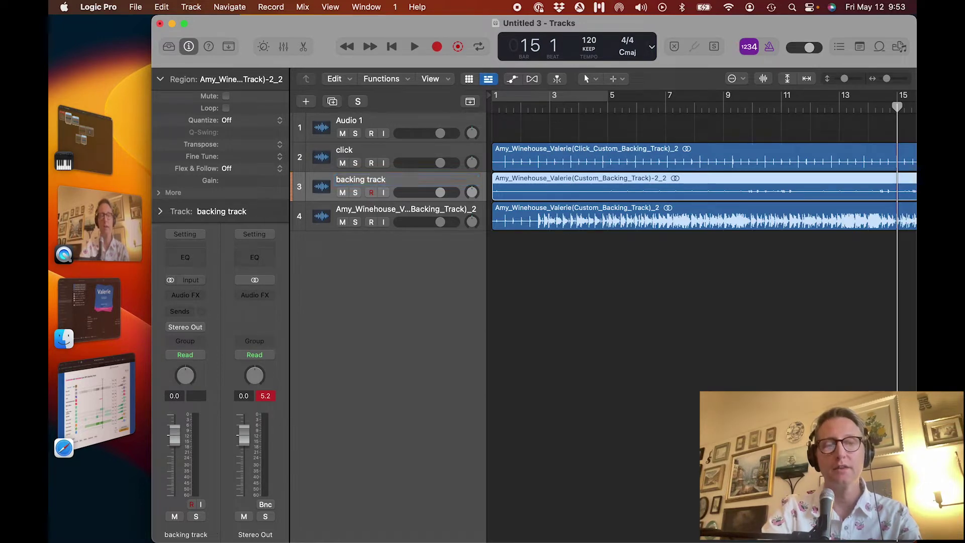
double_click(374, 211)
text(demo)
key(Return)
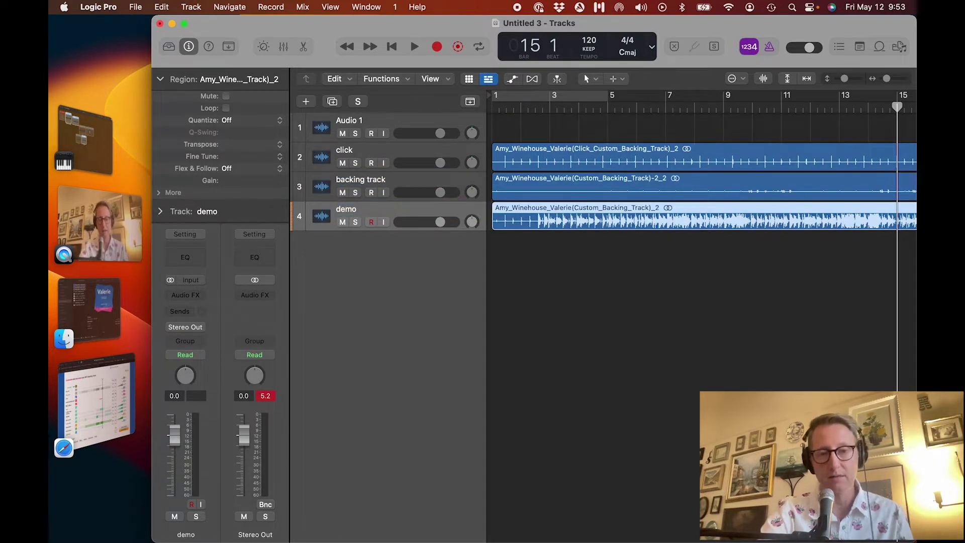
key(Return)
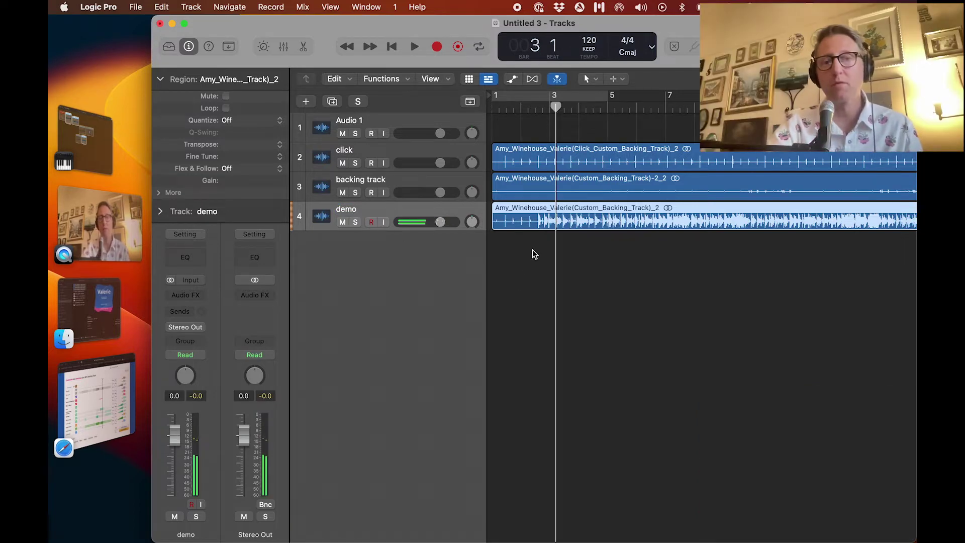
Step: Select the three imported audio regions and create a Smart Tempo Multitrack Set from them
drag(522, 260, 578, 131)
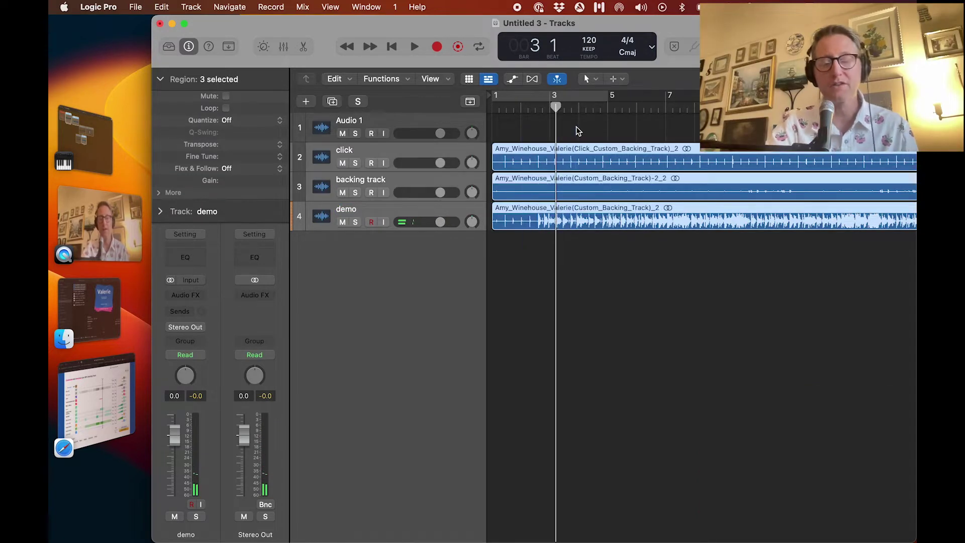
right_click(549, 158)
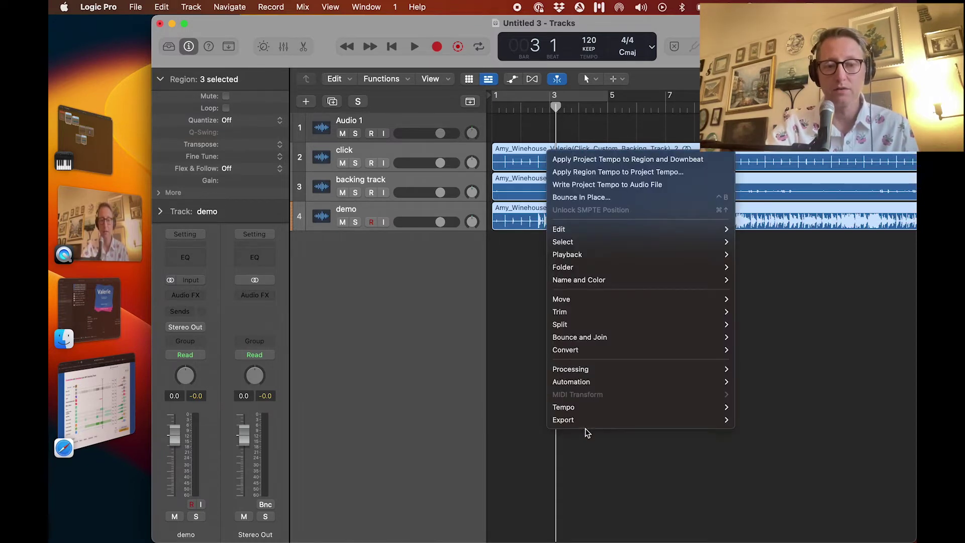
mouse_move(591, 409)
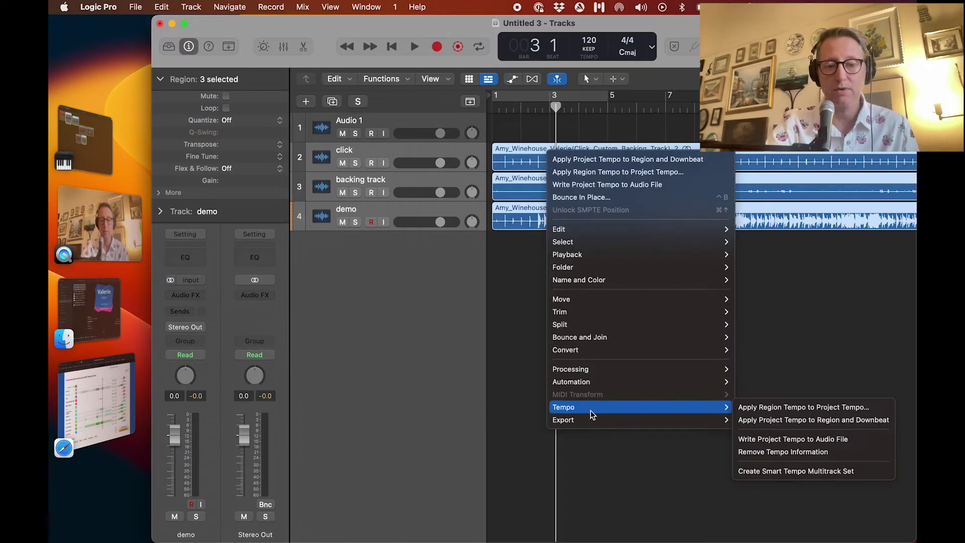
click(781, 472)
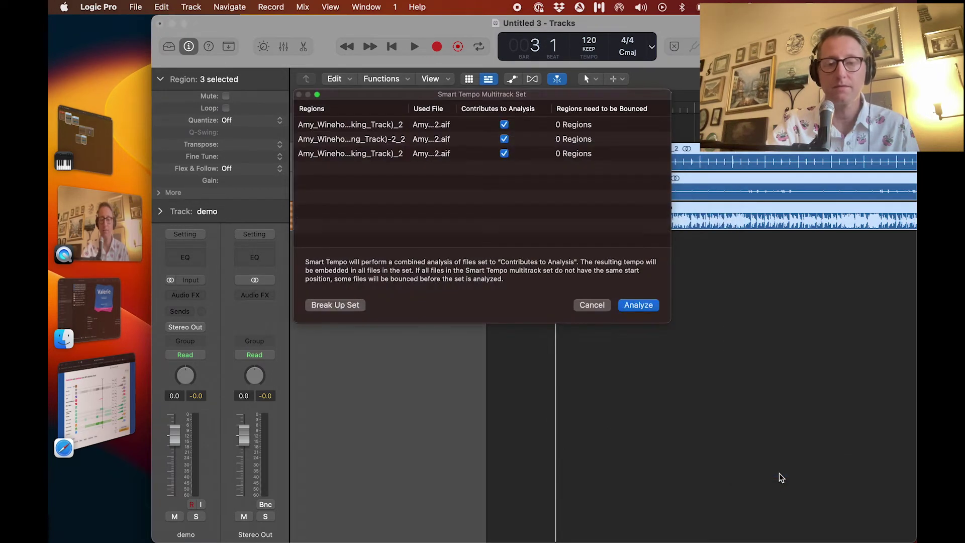
Step: Let only the Click_Custom_Backing_Track file contribute to the tempo analysis, excluding the other two files, and analyze the set
drag(408, 109, 513, 107)
click(587, 139)
click(587, 153)
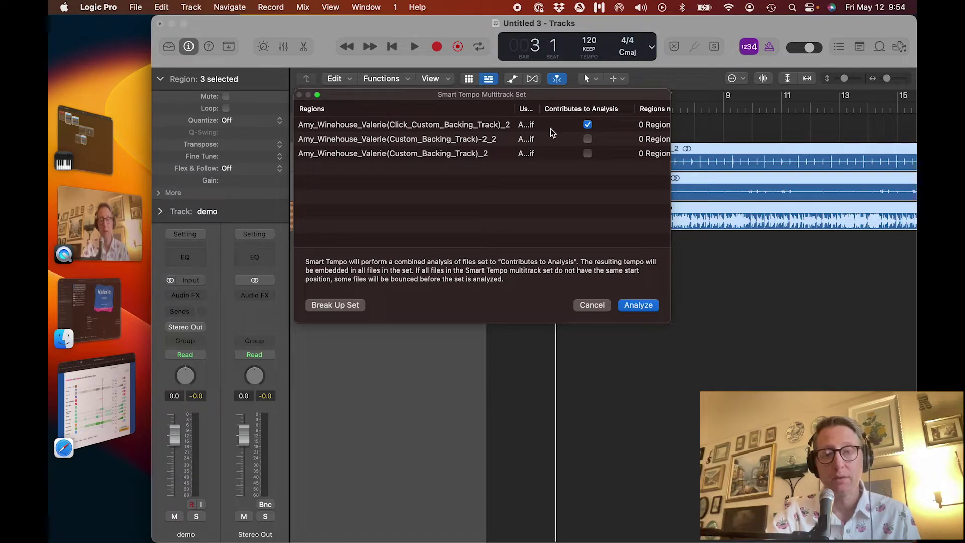
click(632, 309)
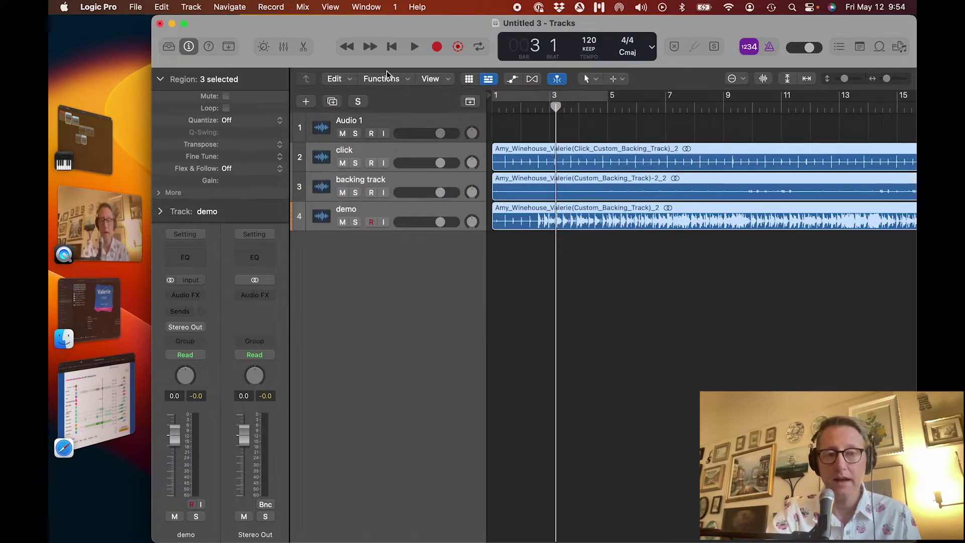
Step: Open the Smart Tempo Editor for the selected regions and switch from hint mode to the orange beat markers
click(350, 80)
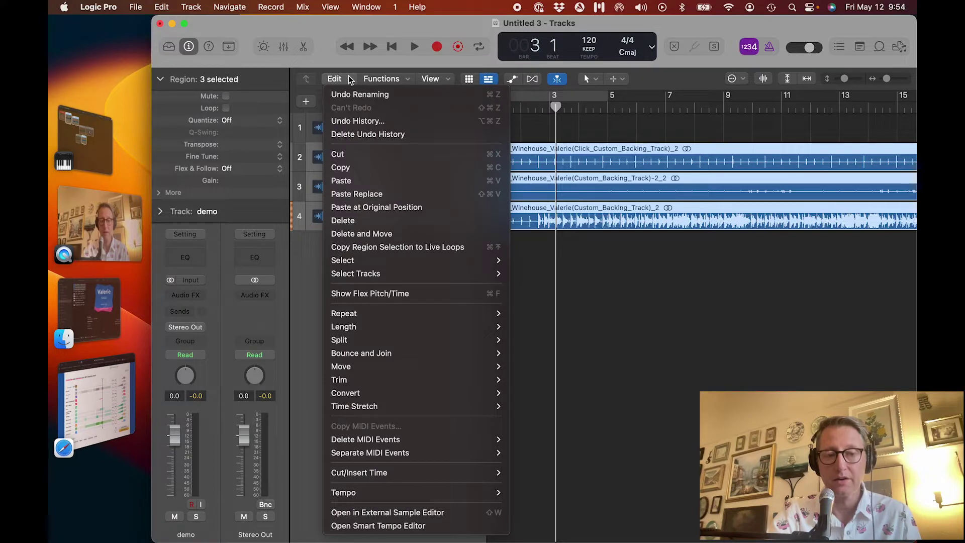
click(377, 526)
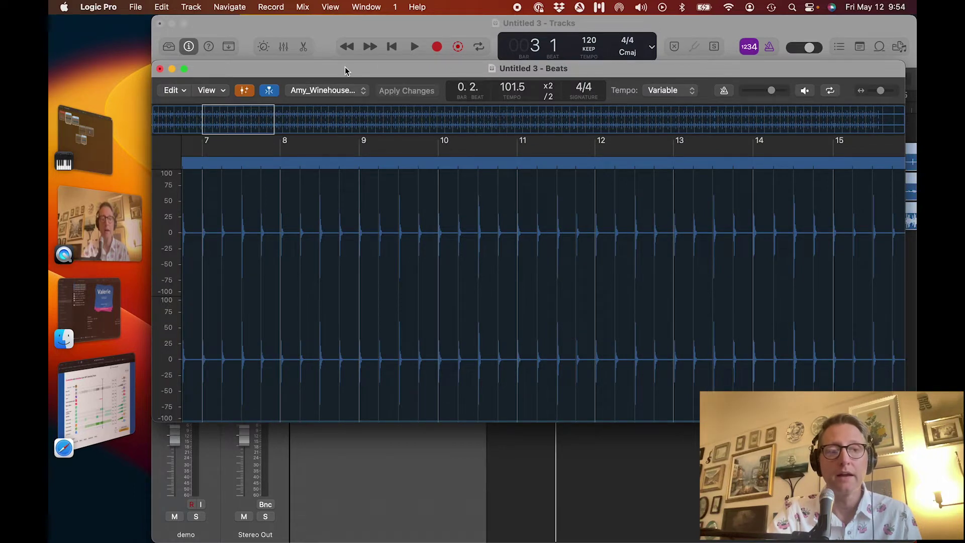
drag(344, 69, 294, 126)
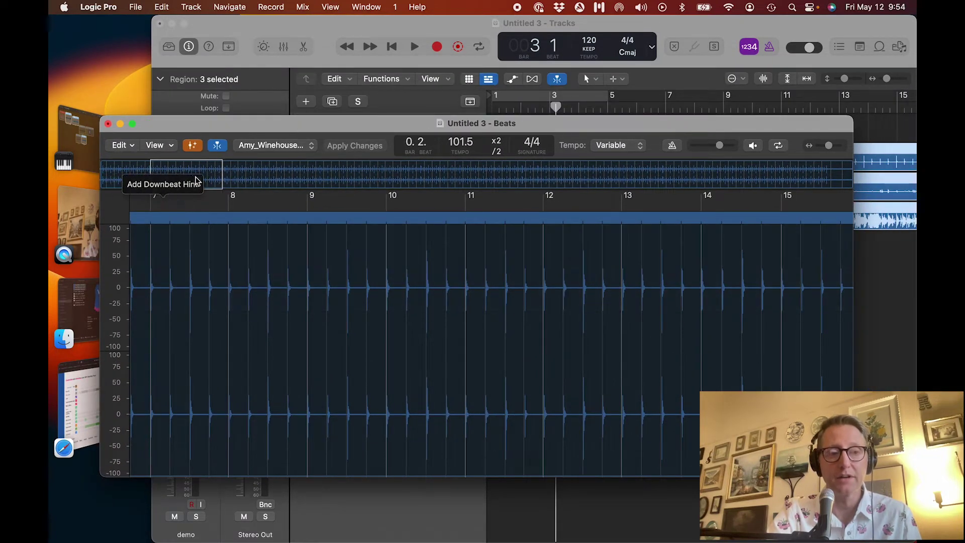
click(193, 146)
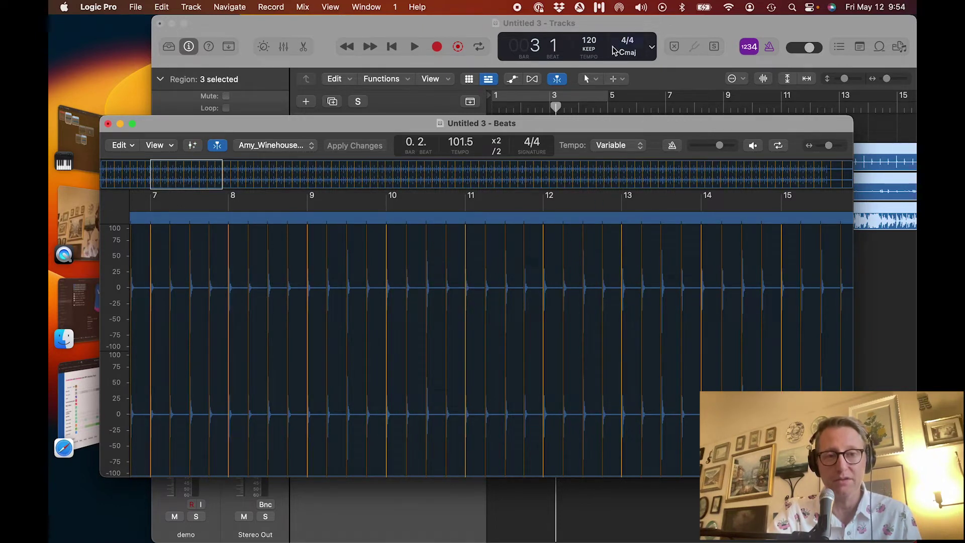
Step: Play the project from the beginning to compare the click with the detected beat markers, and stop playback
click(391, 46)
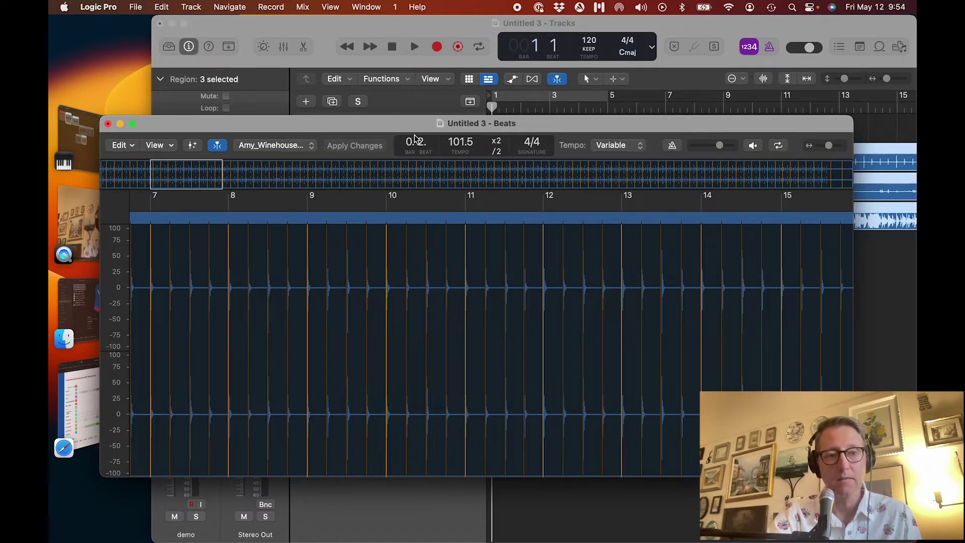
click(414, 49)
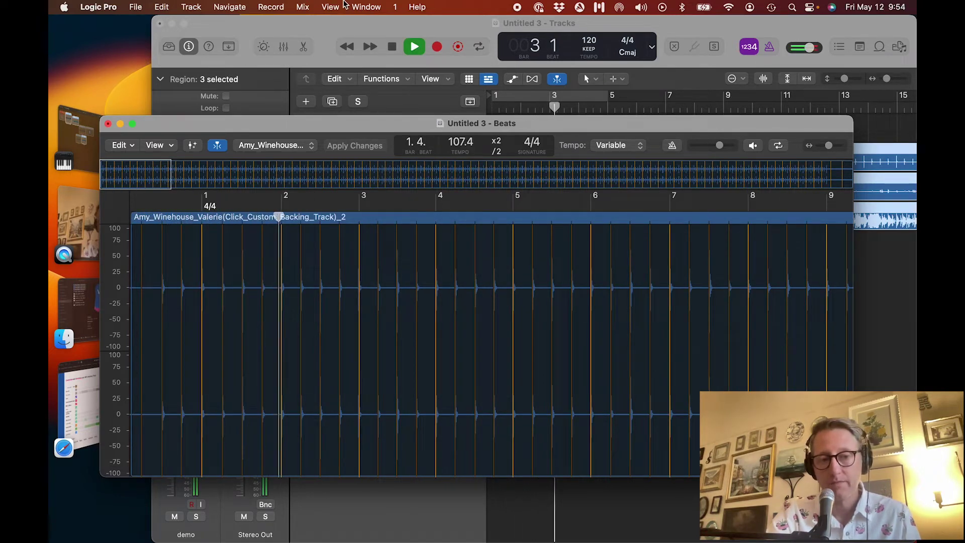
key(space)
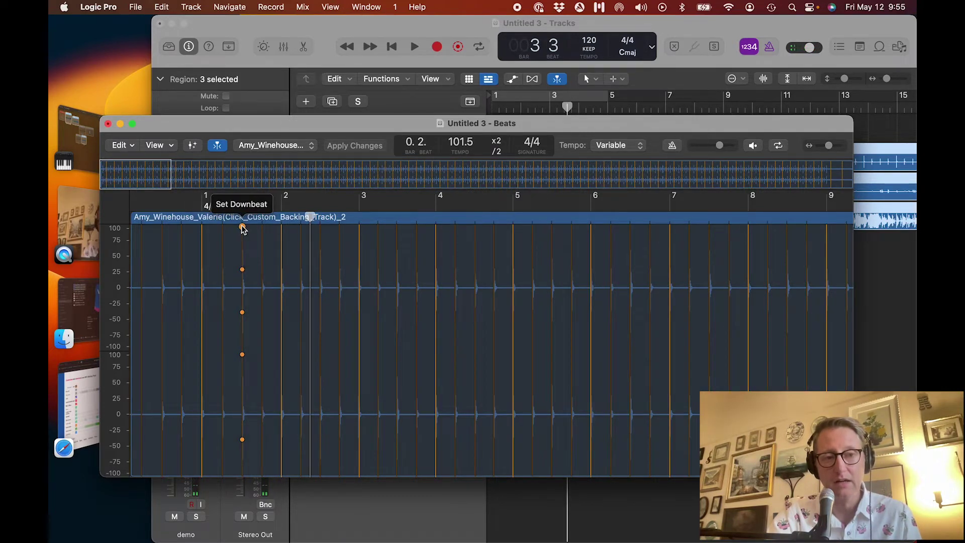
Step: Set the downbeat on the third beat marker of bar 1 and play the project from the beginning
click(243, 228)
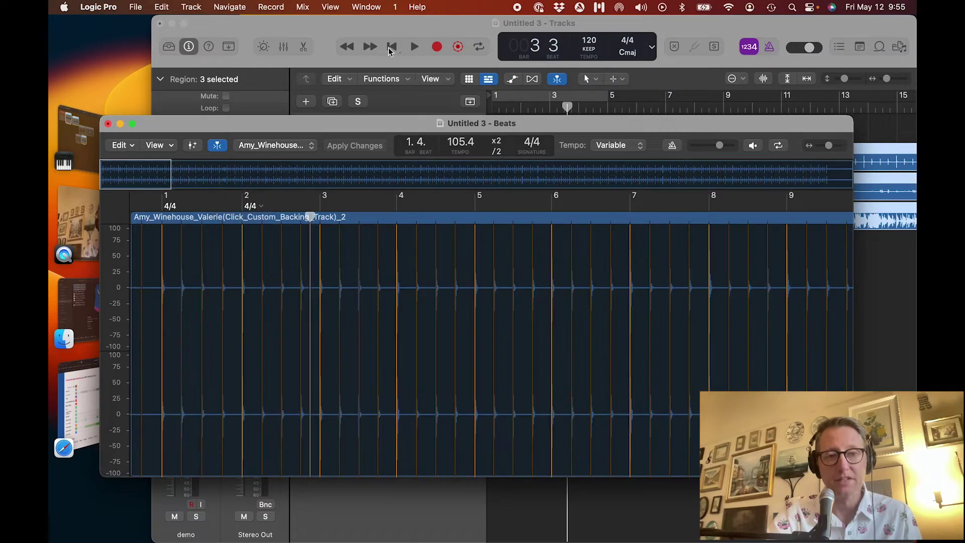
click(391, 48)
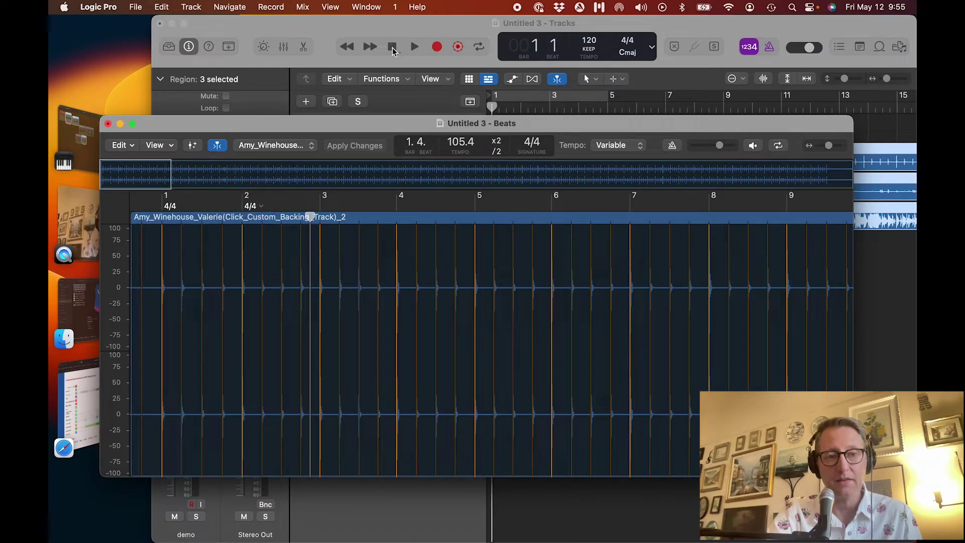
click(415, 46)
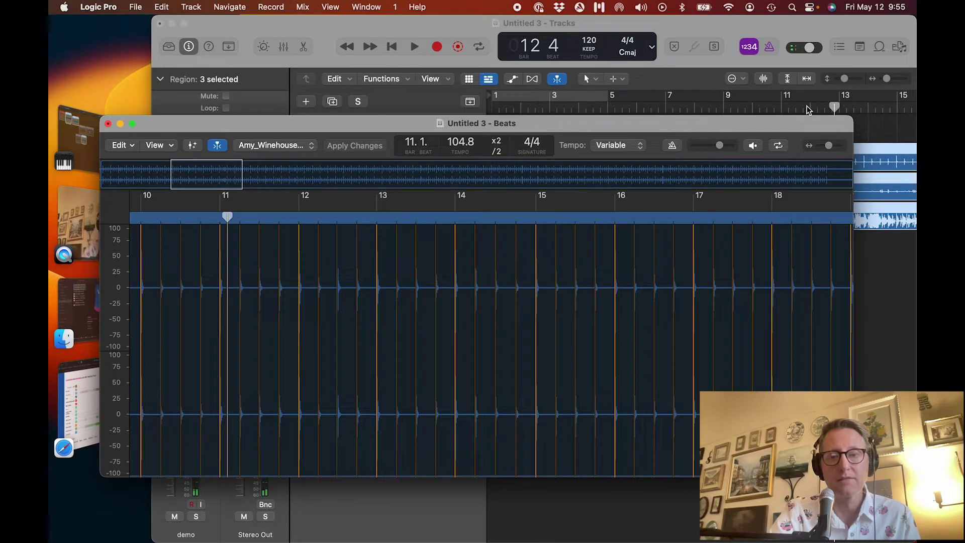
Step: Play the song from around bar 61 and compare the click with the beat markers in the Smart Tempo Editor
scroll(807, 109, right, 5)
scroll(808, 110, right, 3)
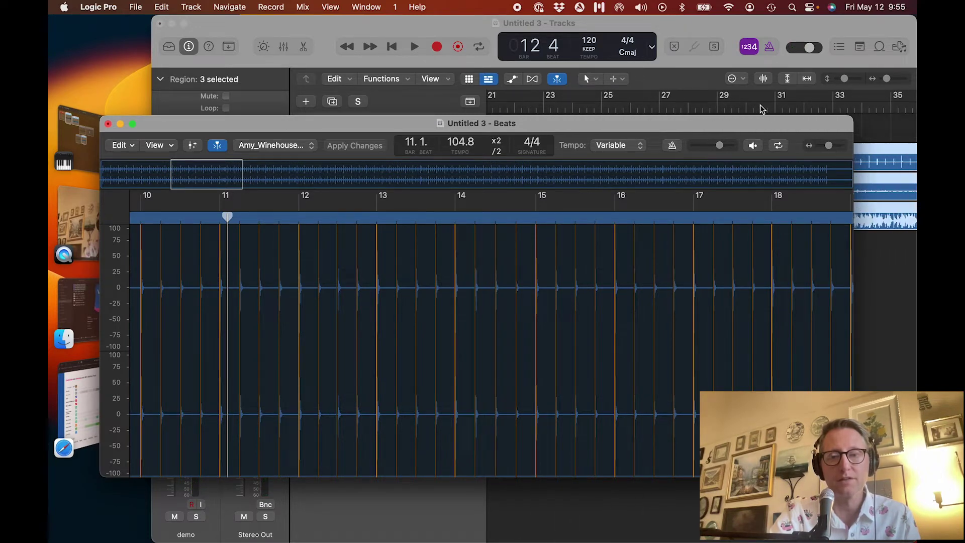
click(760, 106)
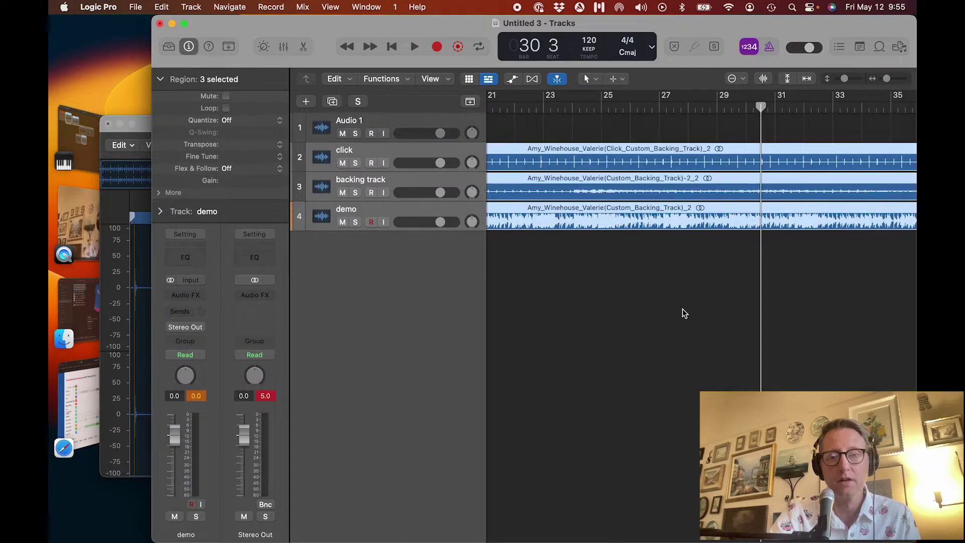
key(z)
click(688, 110)
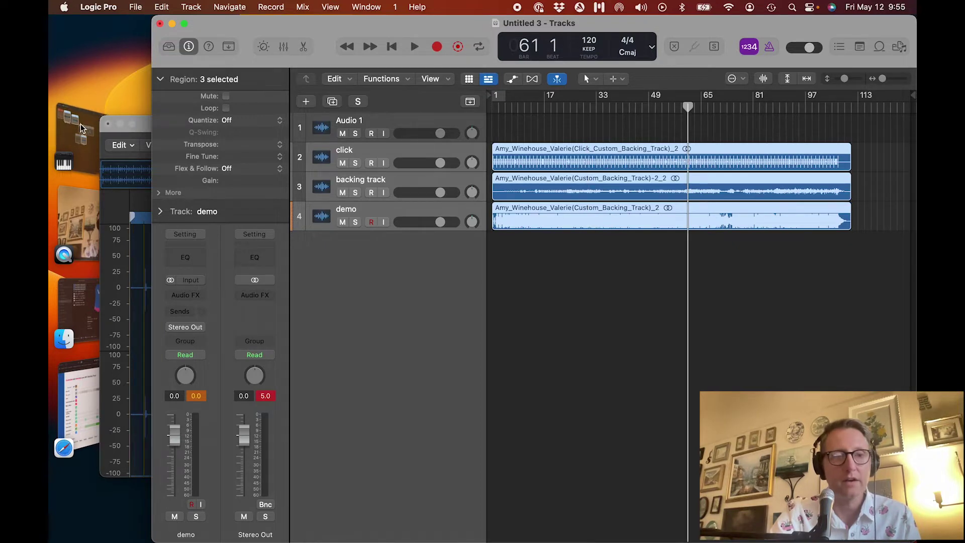
click(145, 128)
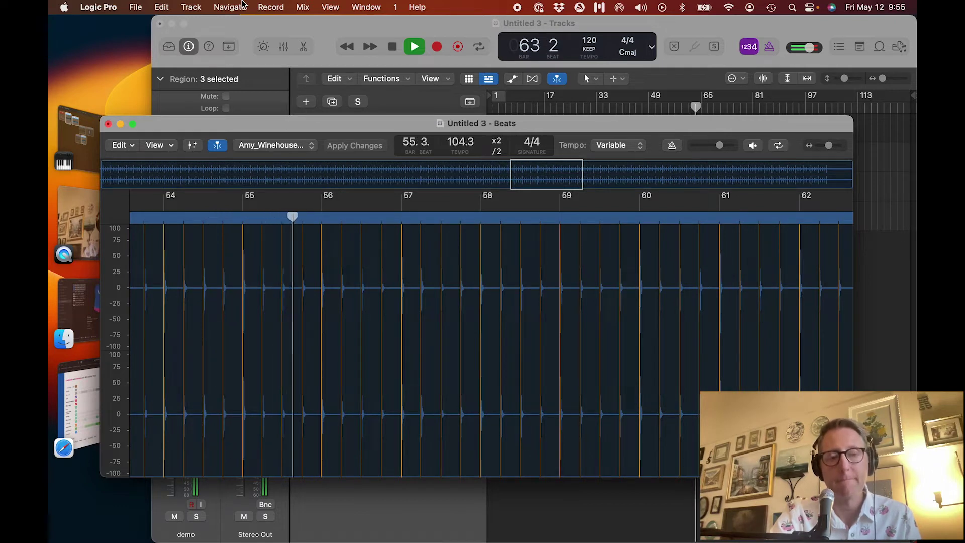
key(space)
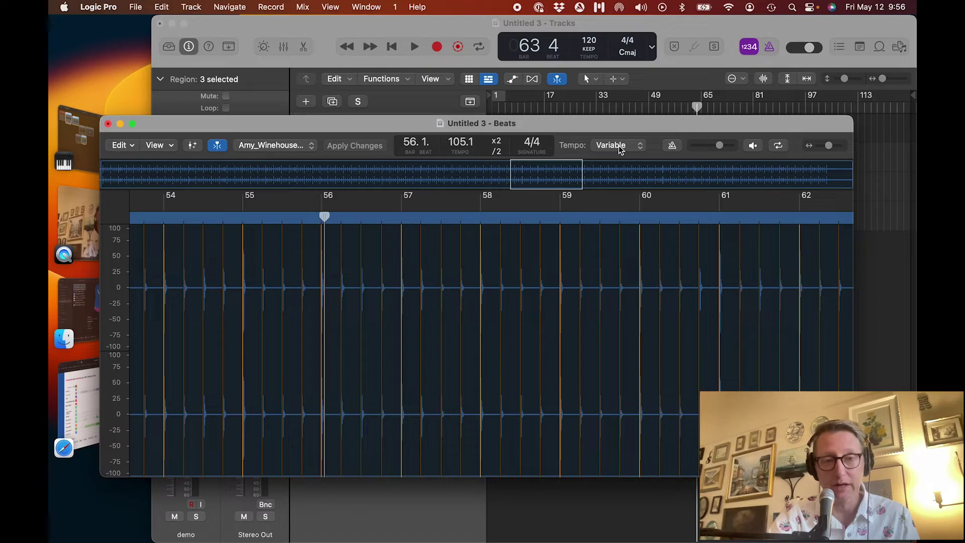
Step: Apply the project tempo to the regions and downbeat, and close the Smart Tempo Editor
click(122, 145)
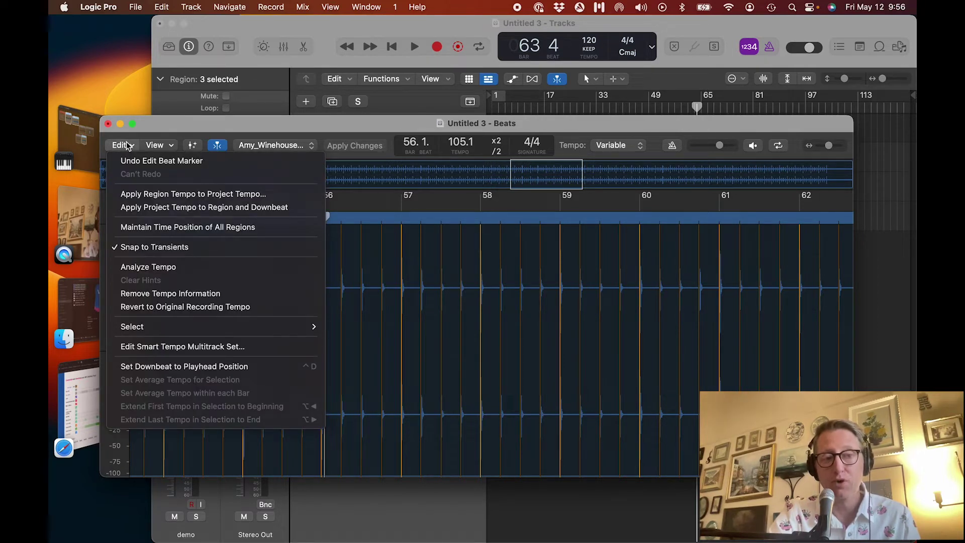
click(215, 208)
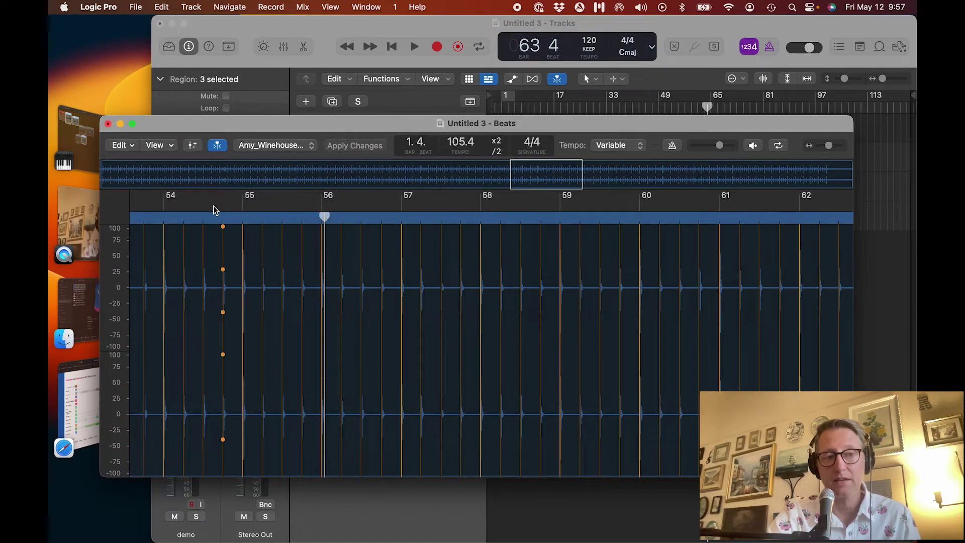
click(108, 125)
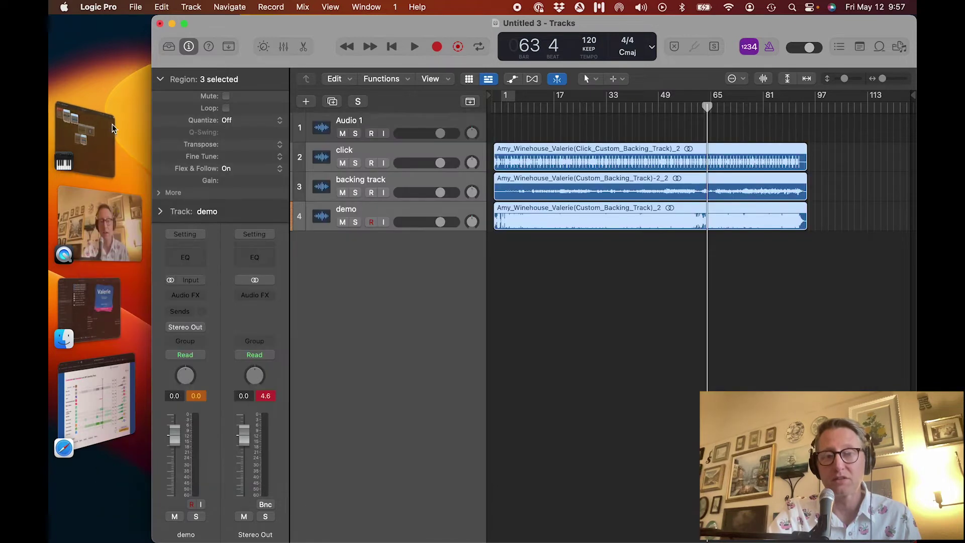
Step: Play the three adjusted tracks from the start of the project to check their alignment with the bars, and stop playback
drag(544, 108, 451, 107)
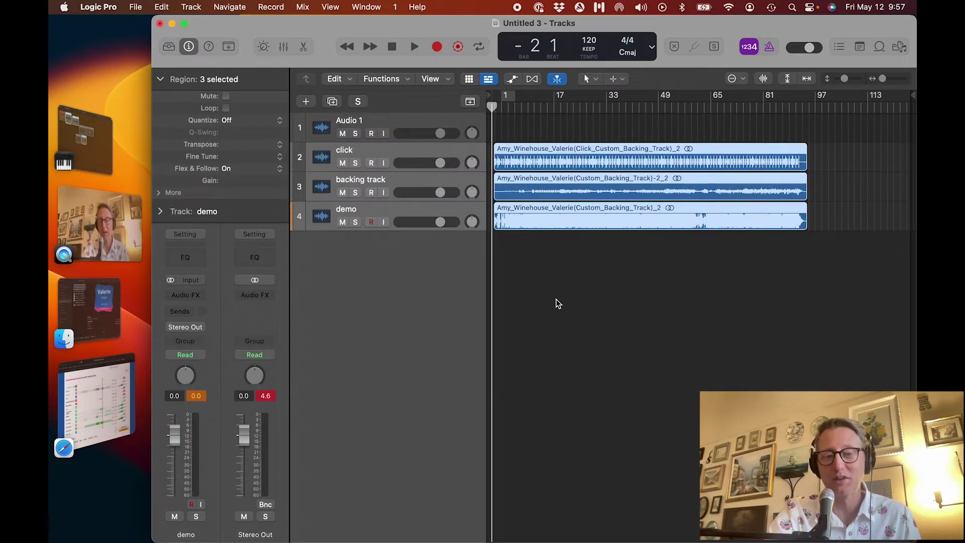
scroll(571, 296, up, 5)
key(space)
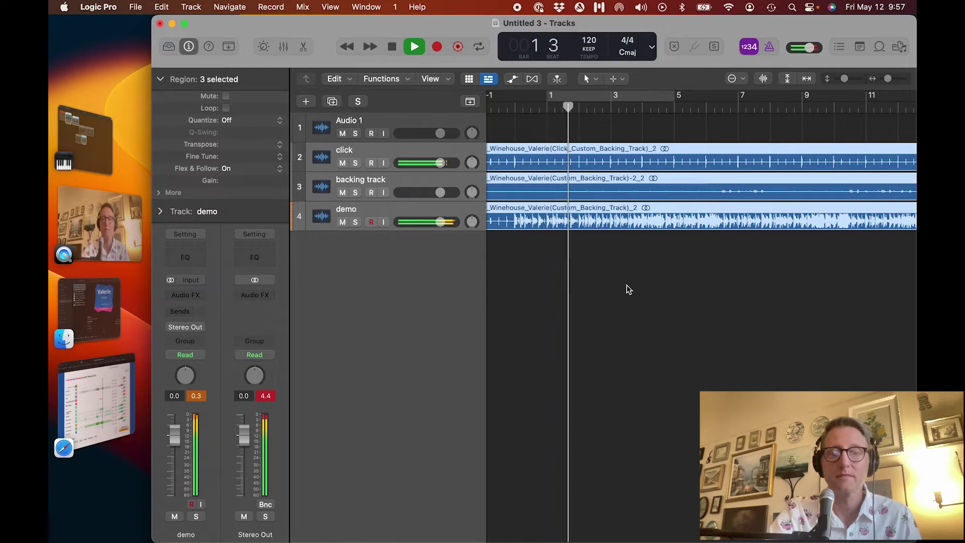
key(space)
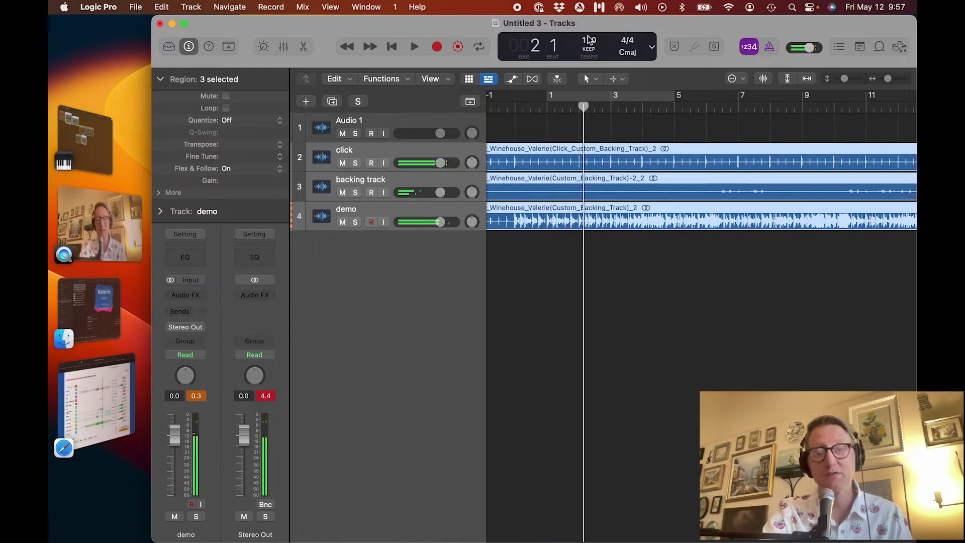
Step: Set the project tempo to 105 and save the project as a package named Valerie in the tracks folder
double_click(588, 38)
text(105)
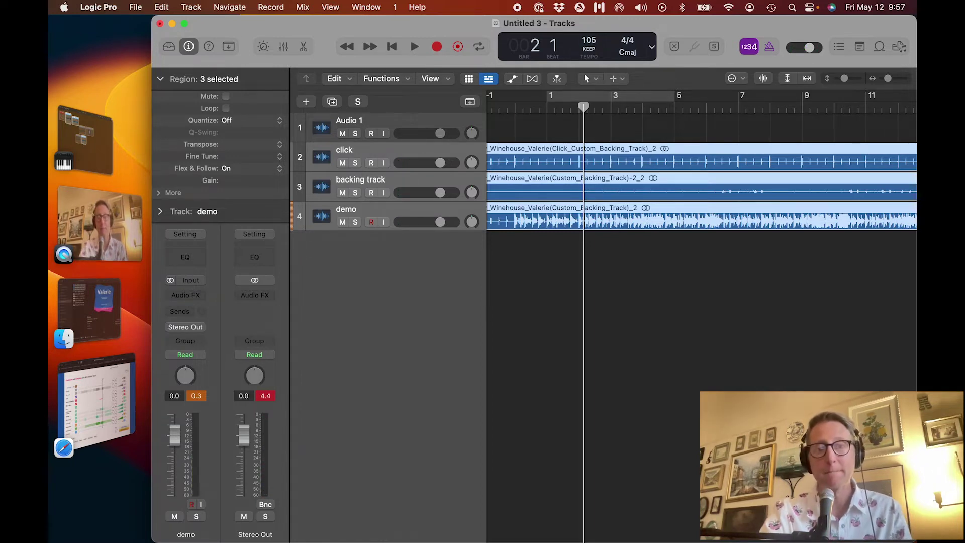
key(Return)
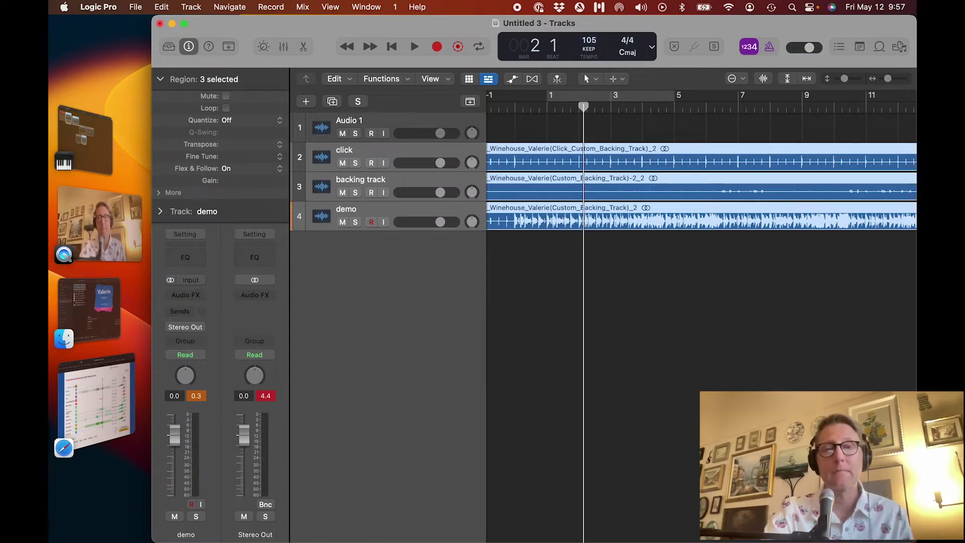
key(space)
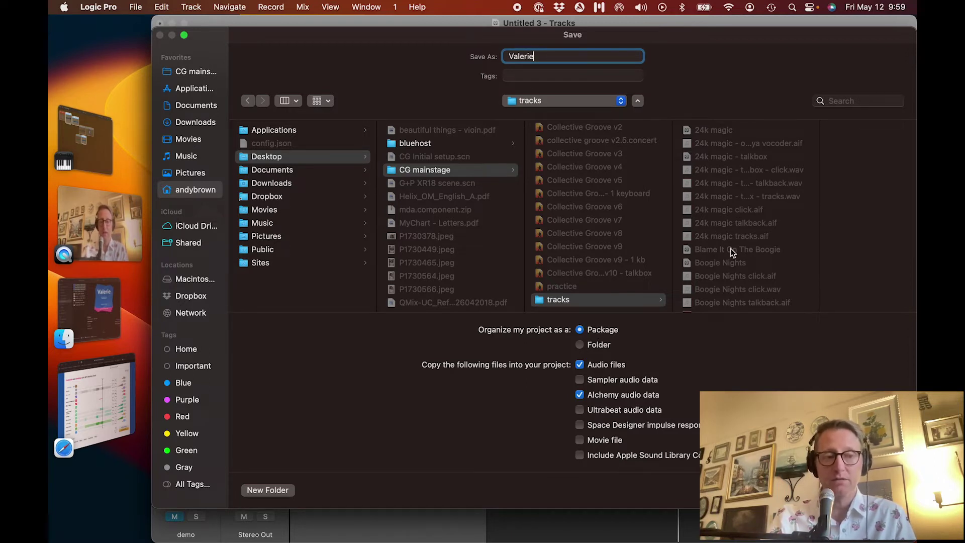
key(Return)
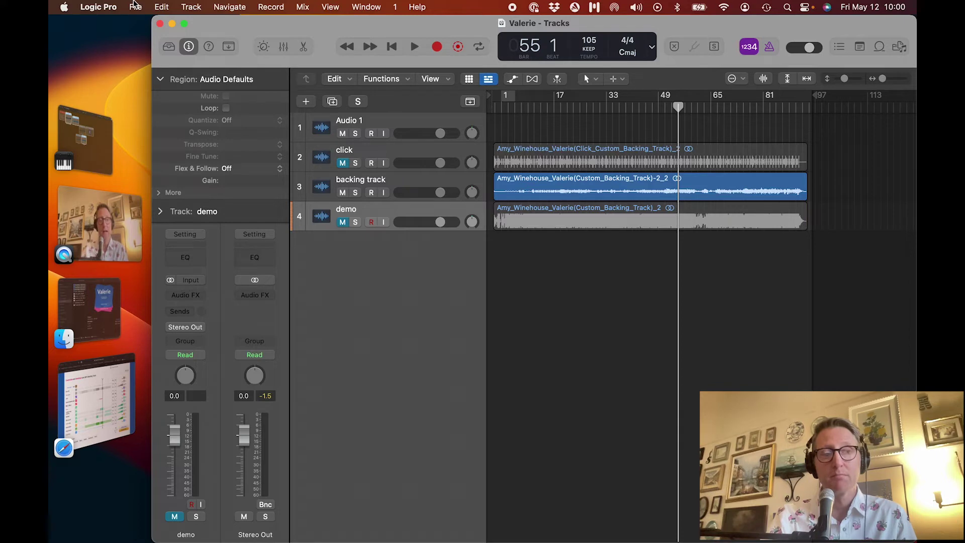
Step: Open the recent project "in the stone" while keeping the Valerie project open
click(137, 7)
mouse_move(147, 67)
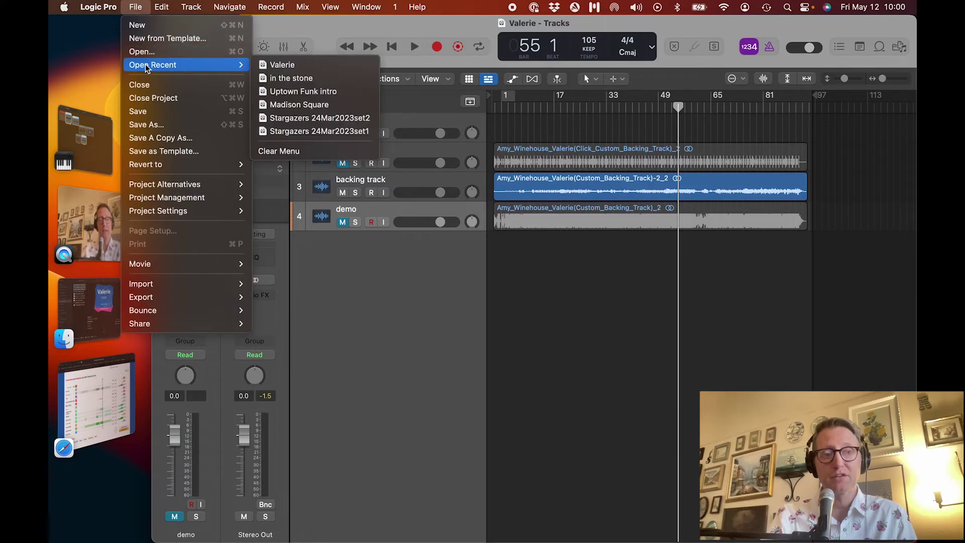
click(292, 78)
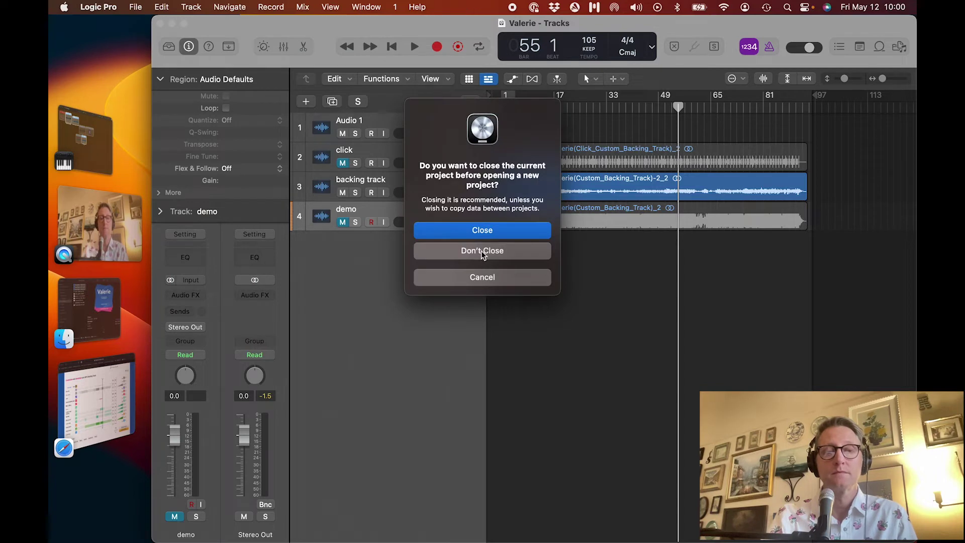
click(482, 251)
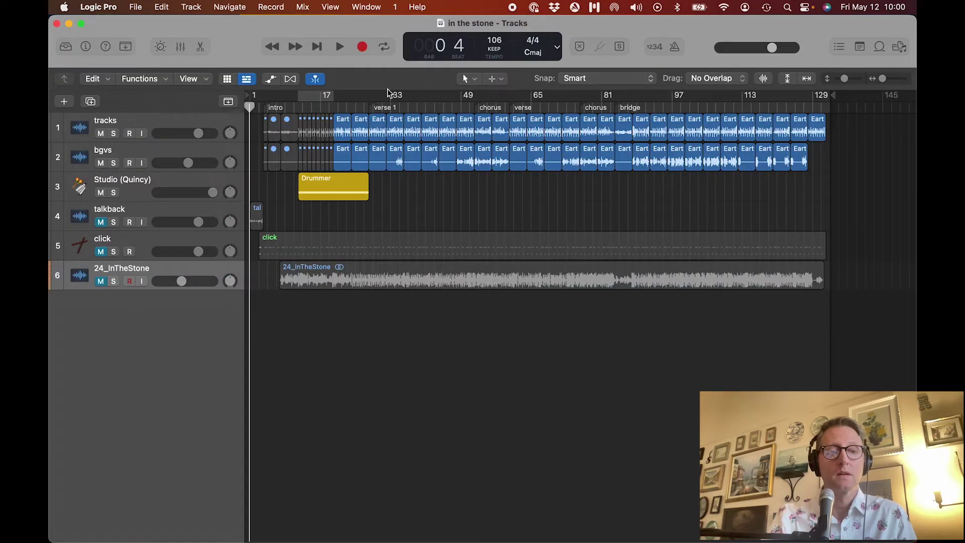
Step: Unmute the click track and copy its region, and close the "in the stone" project without saving changes
click(101, 252)
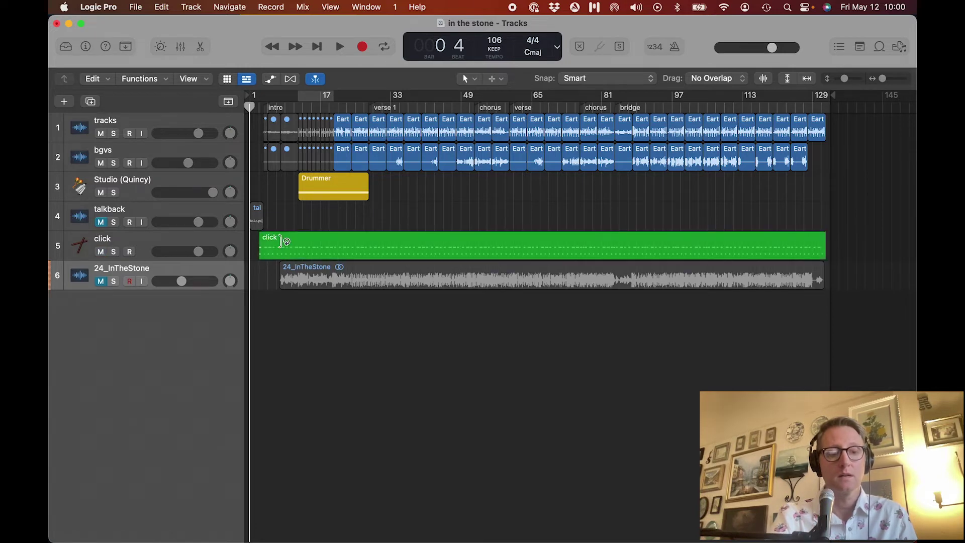
click(288, 254)
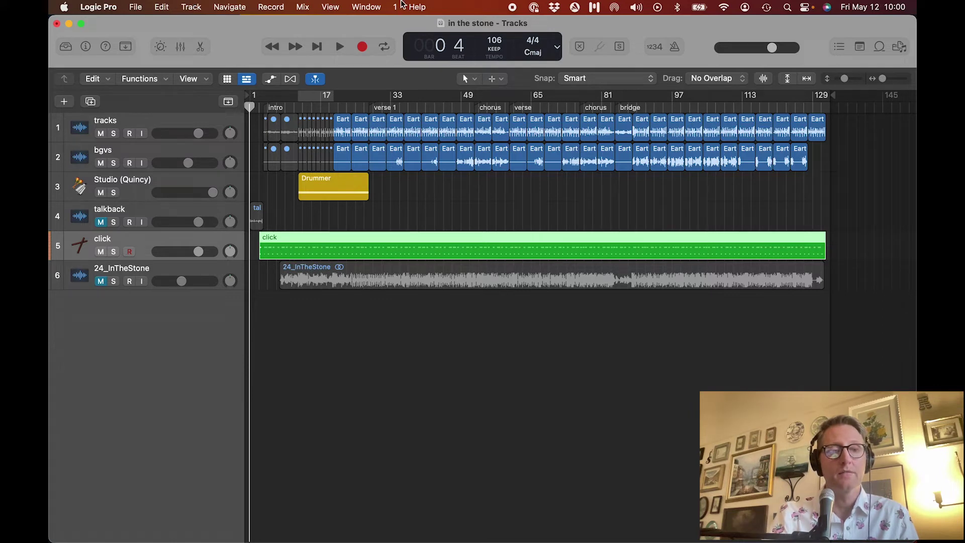
click(135, 7)
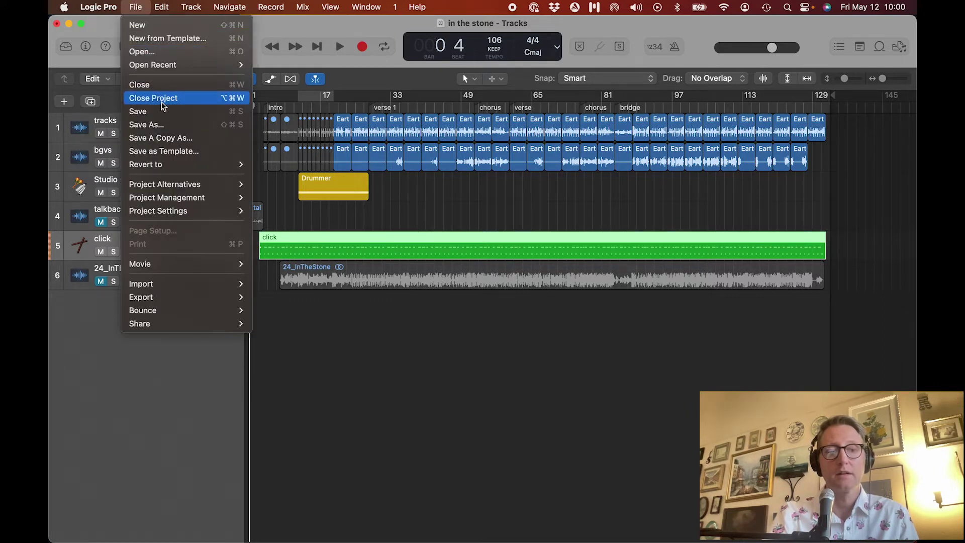
click(162, 98)
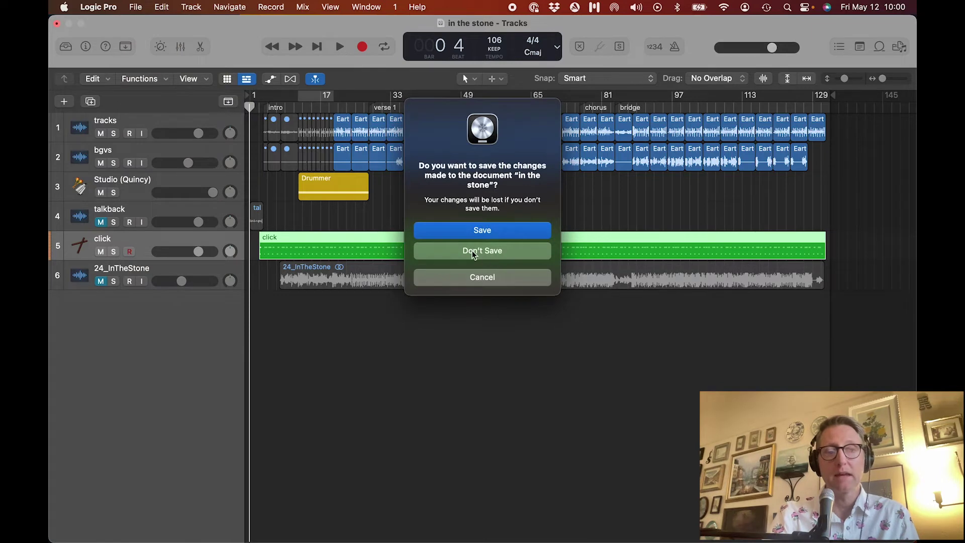
click(474, 255)
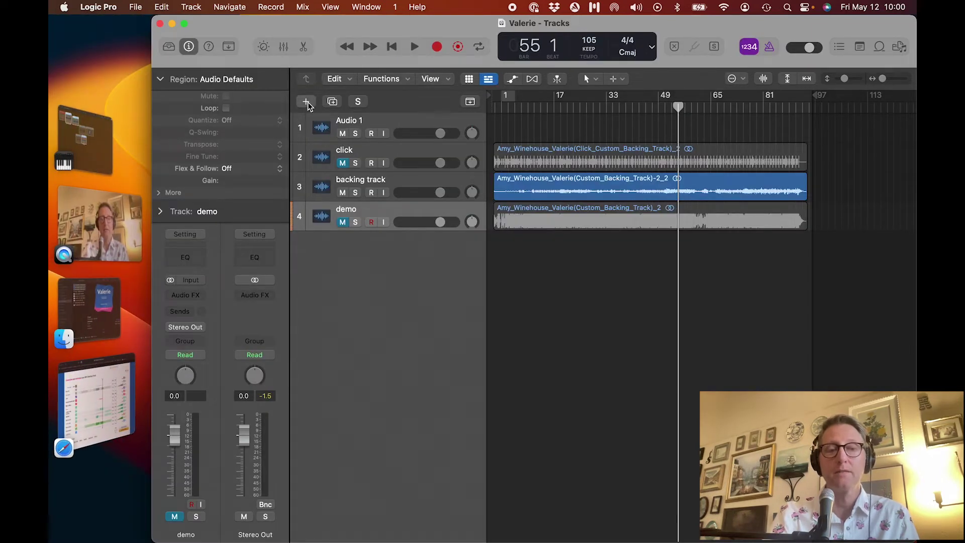
Step: Add one software instrument track with an empty channel strip and paste the copied click region at the project's start
click(306, 102)
click(369, 168)
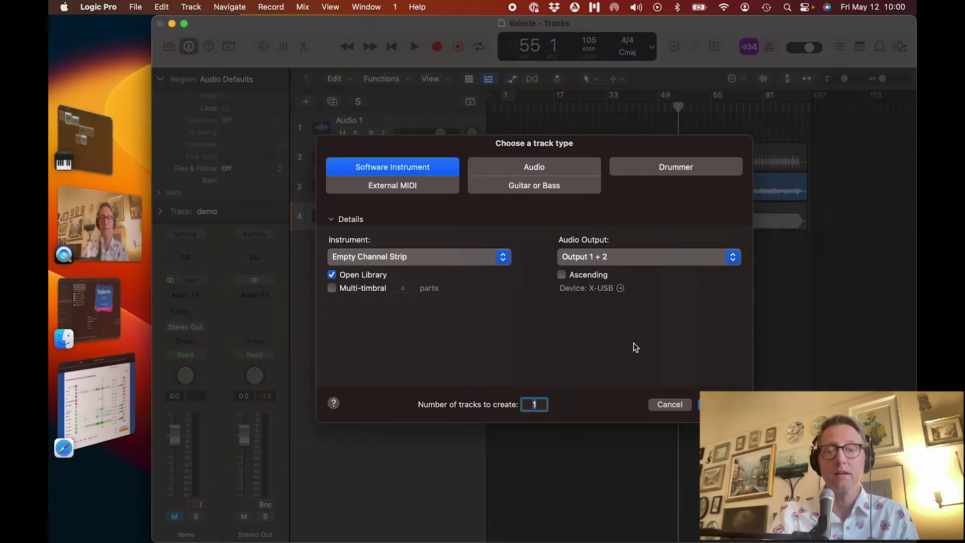
key(Return)
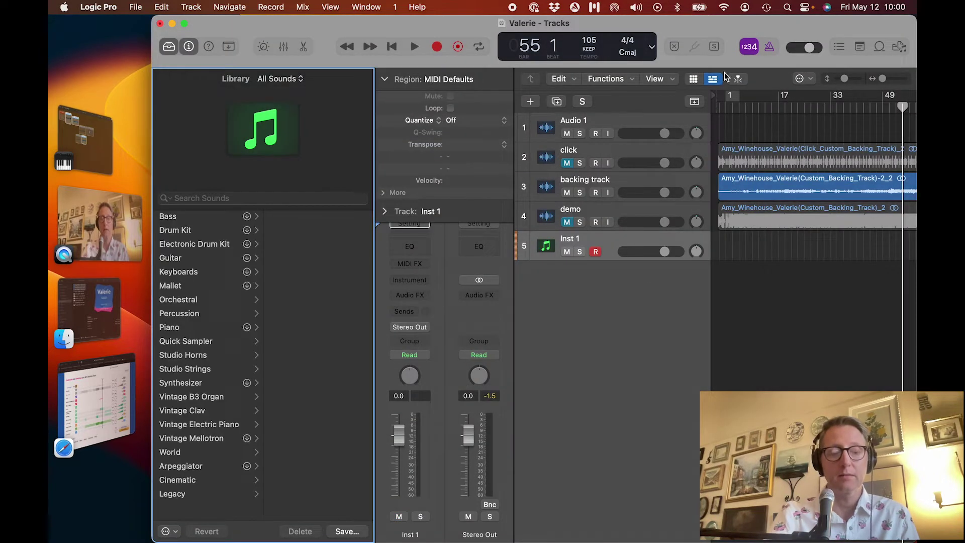
key(Return)
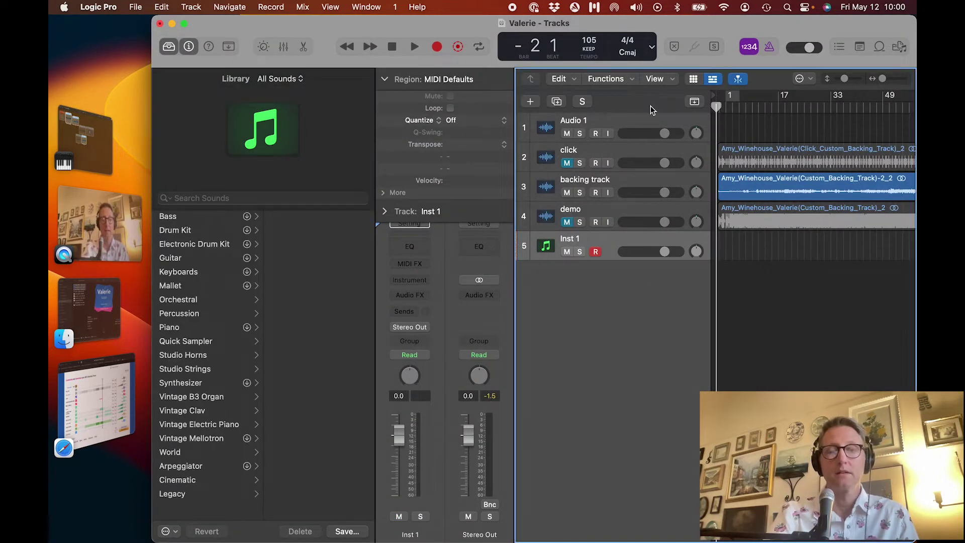
key(r)
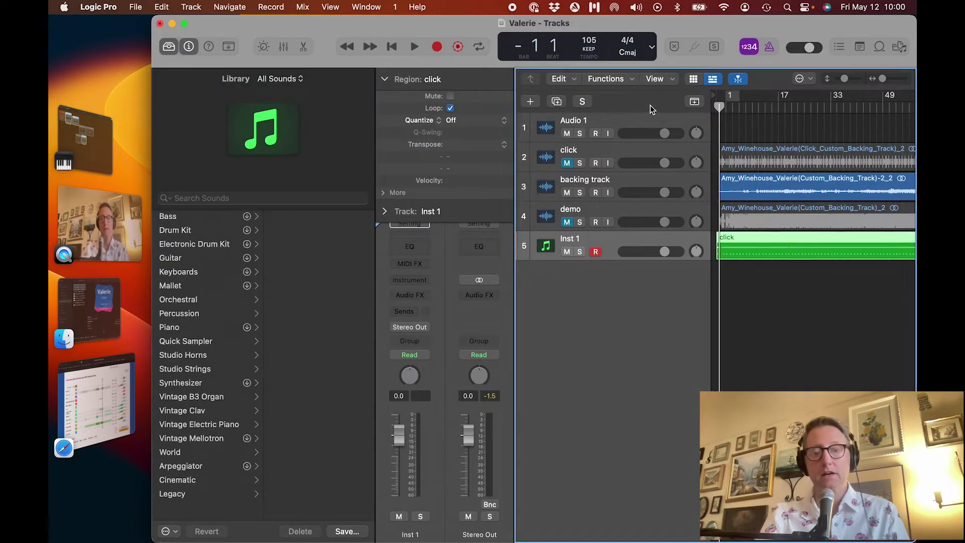
Step: Rename the new software instrument track as click
double_click(574, 239)
text(click)
key(Return)
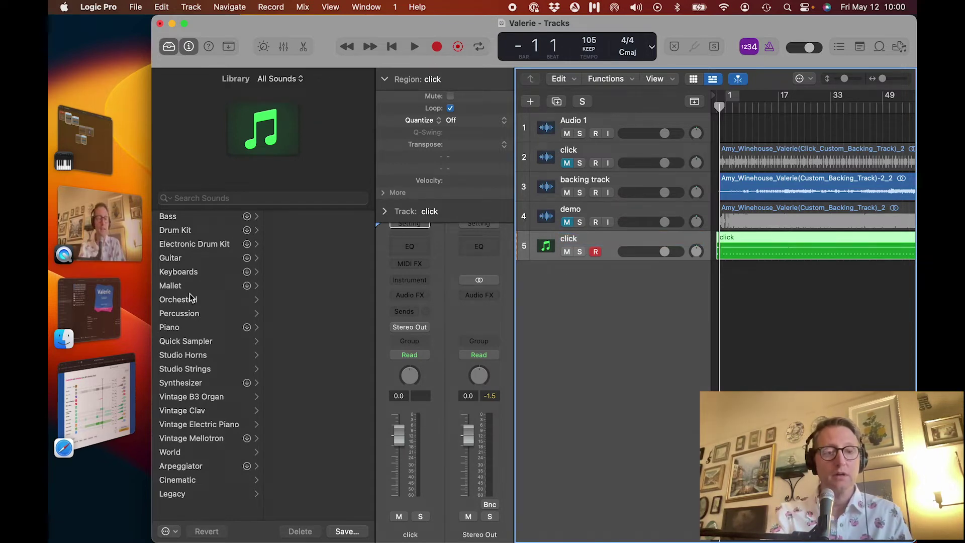
Step: Assign the Orchestral Kit percussion sound to the MIDI click track and collapse the region parameters
click(251, 299)
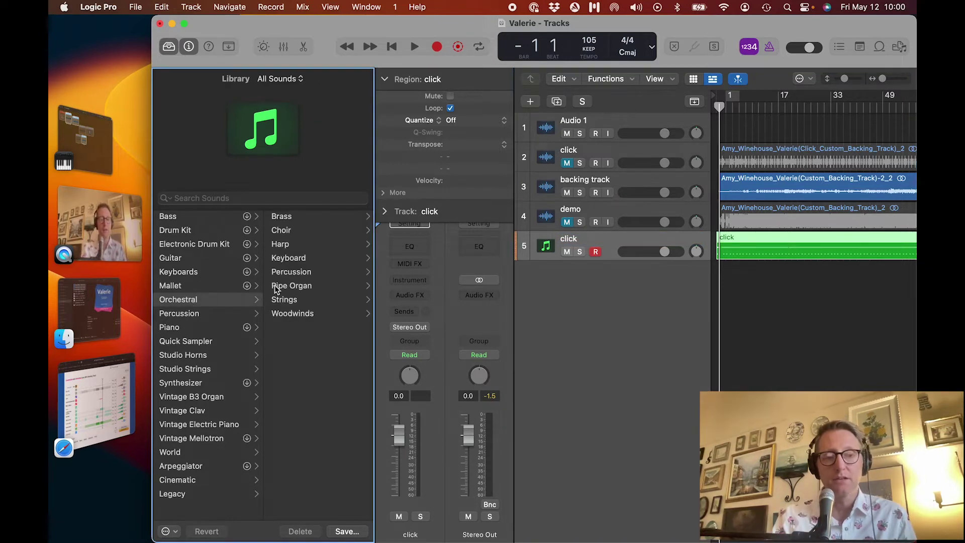
click(308, 273)
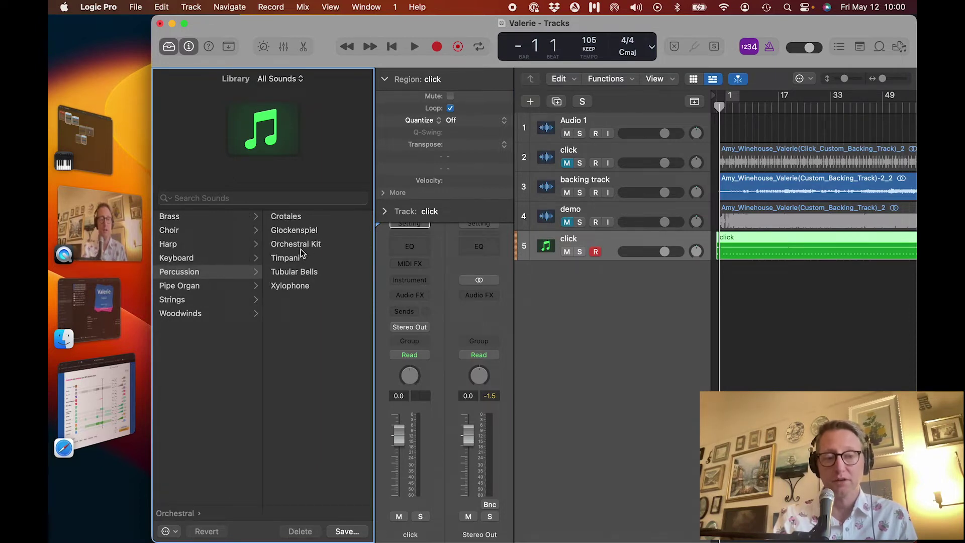
click(309, 245)
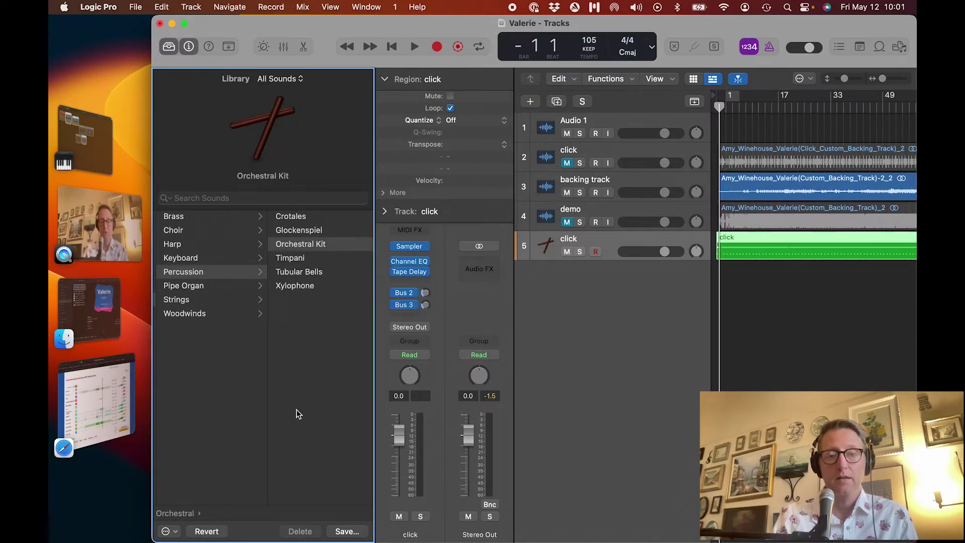
click(385, 79)
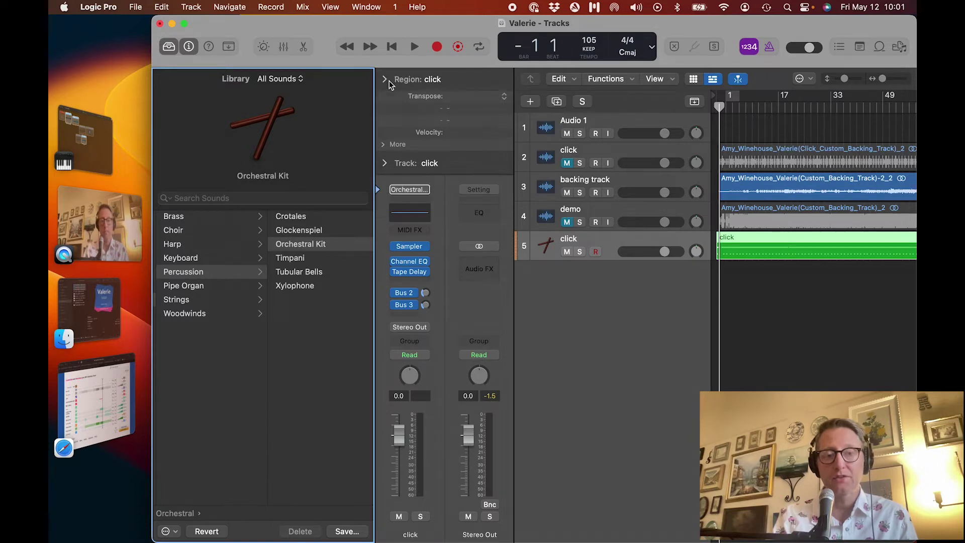
Step: Switch off the Tape Delay and the Bus 2 and Bus 3 sends on the MIDI click track
click(395, 272)
click(395, 292)
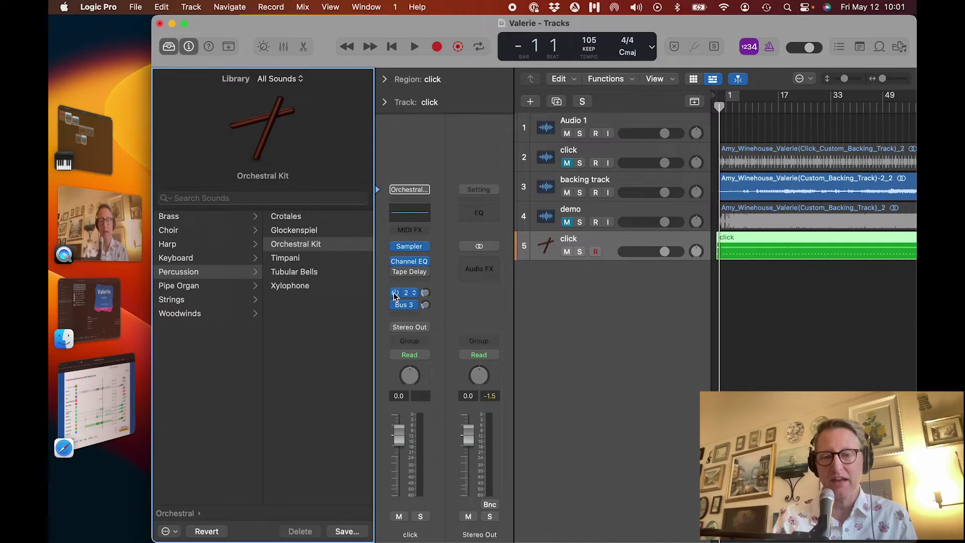
click(395, 304)
Step: Solo the MIDI click track, listen to it from the project's start, and turn the solo off again
key(space)
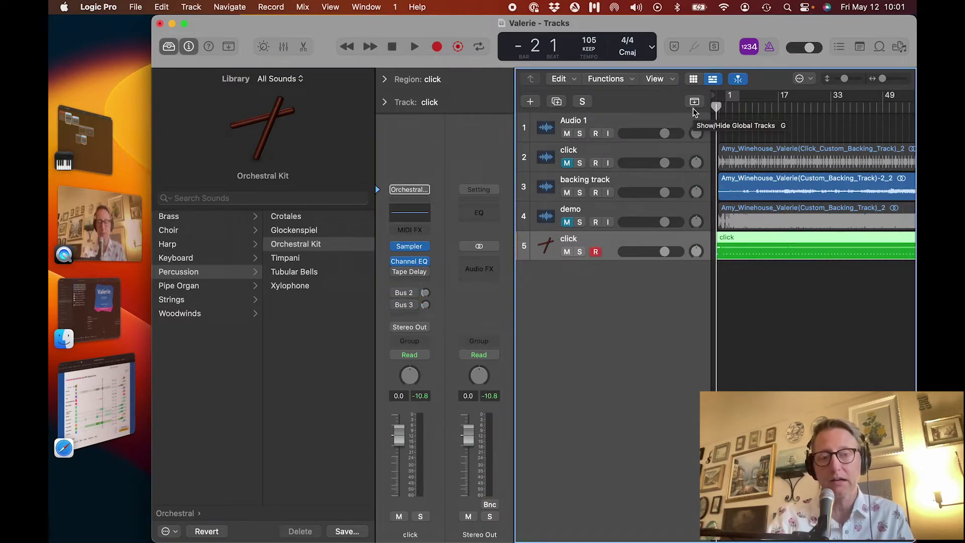
click(581, 252)
key(space)
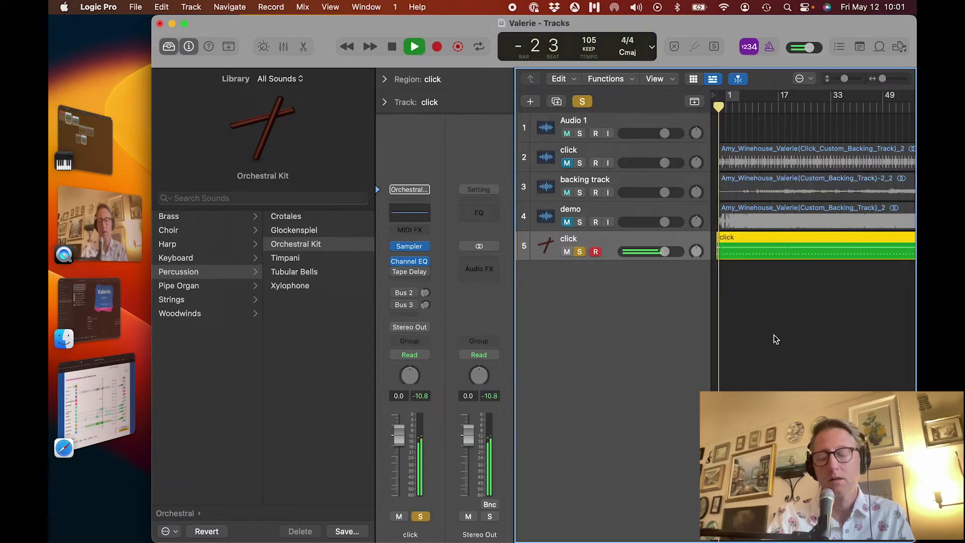
key(space)
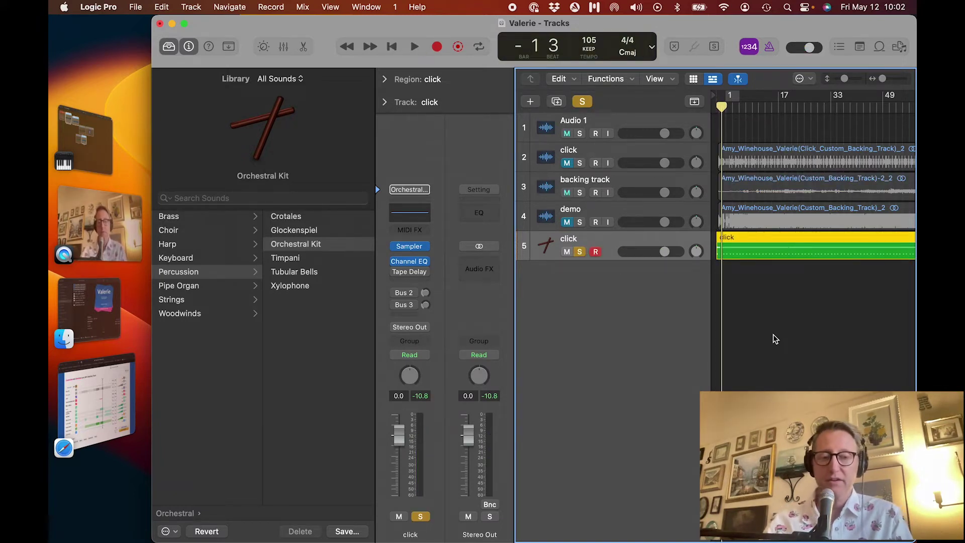
key(space)
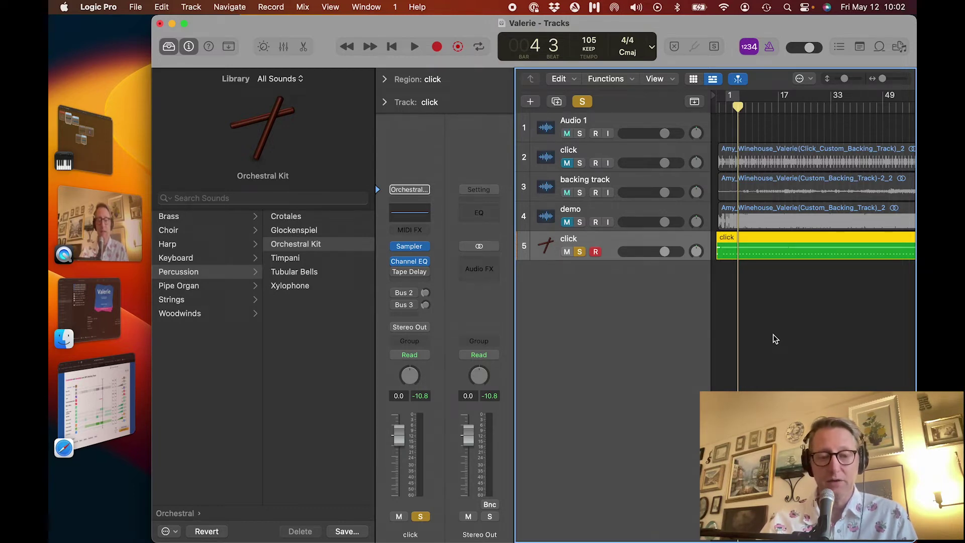
click(579, 251)
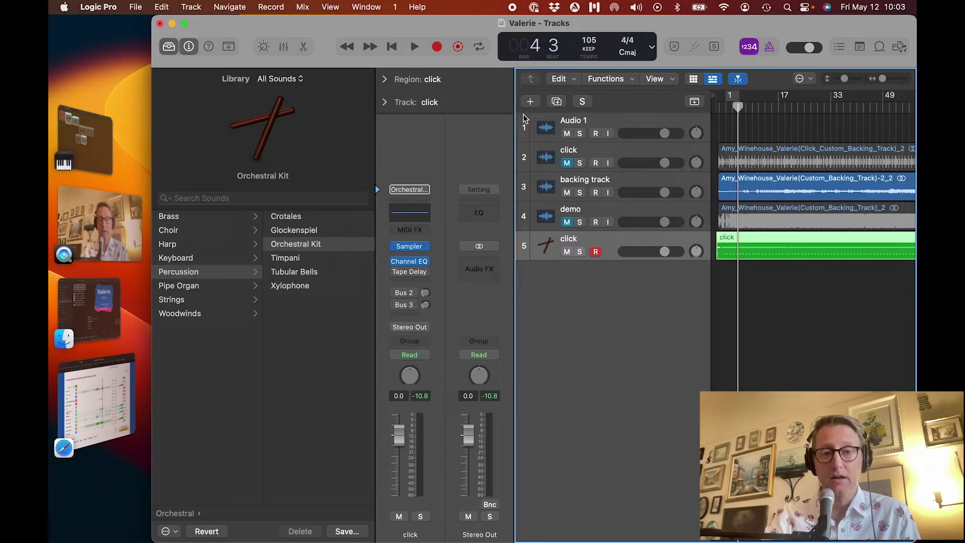
Step: Add one audio track with Input 1 as its audio input and Output 1 + 2 as its output
click(530, 102)
click(534, 166)
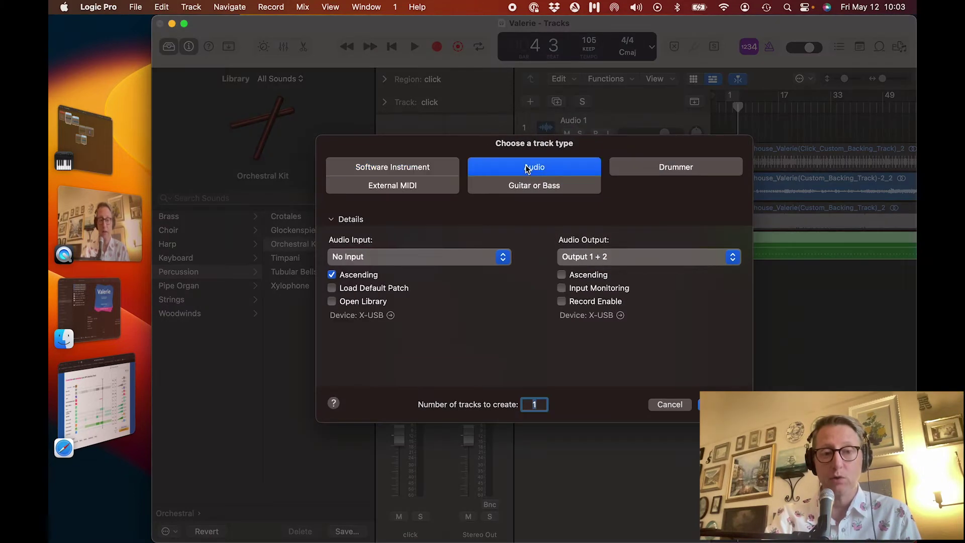
click(454, 255)
click(417, 272)
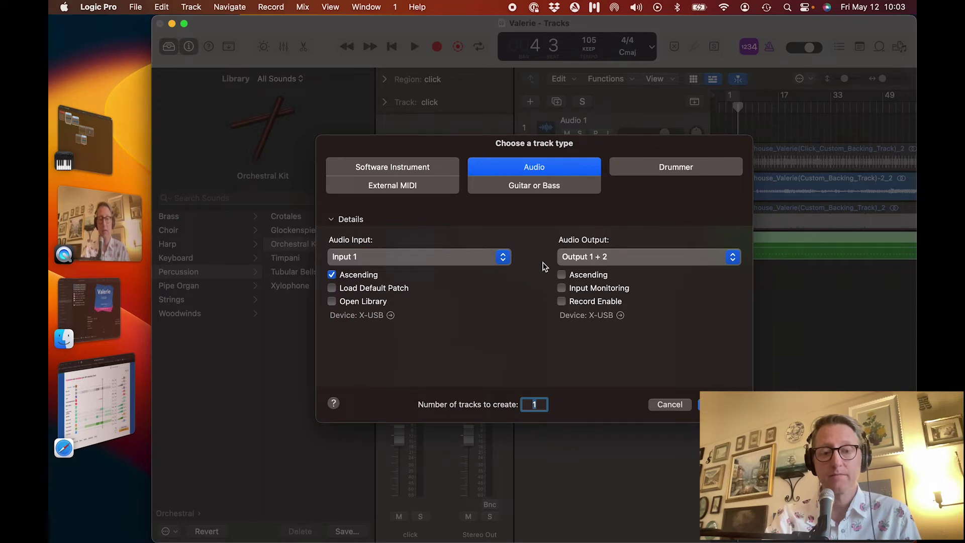
key(Return)
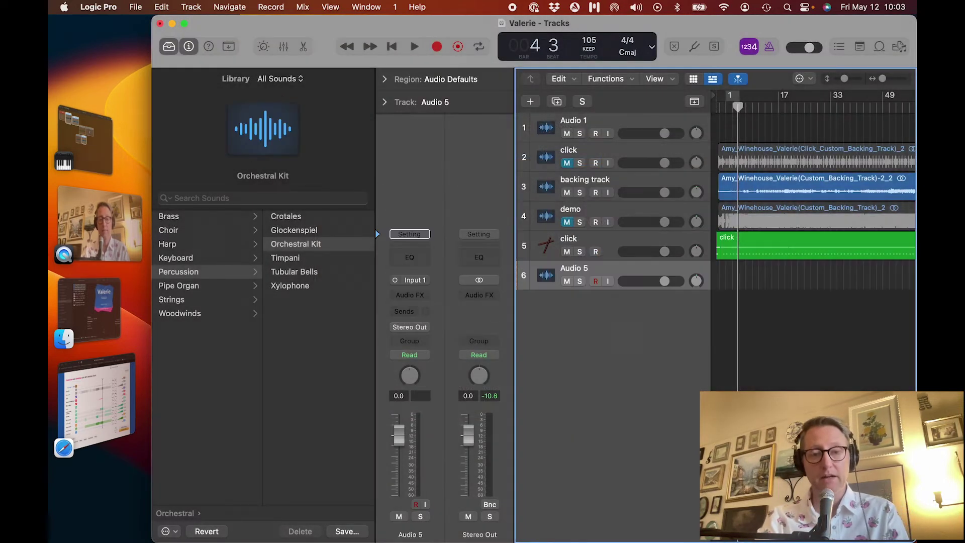
Step: Rename the new audio track as talkback
double_click(579, 270)
text(talkback)
key(Return)
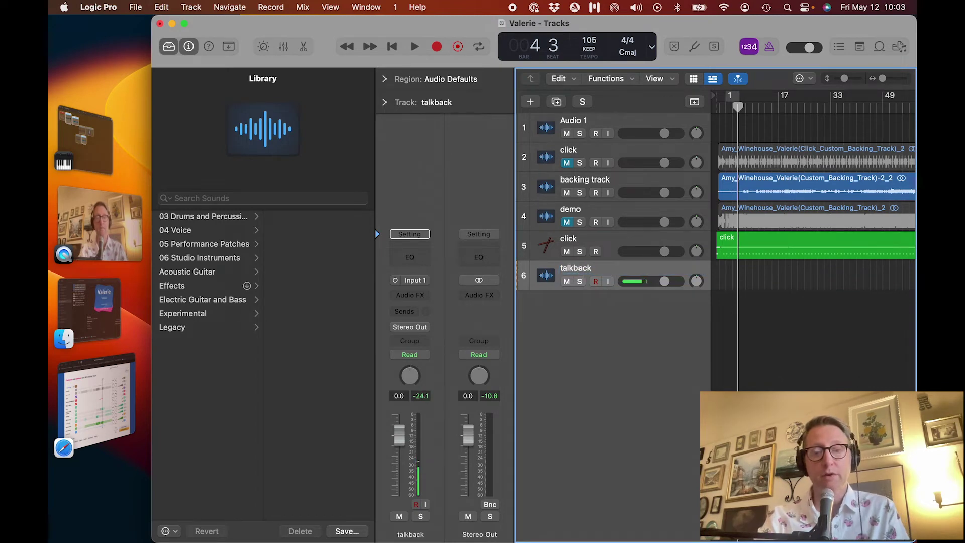
Step: Enlarge the timeline around the project's start and hide the library and the inspector
key(super+Right)
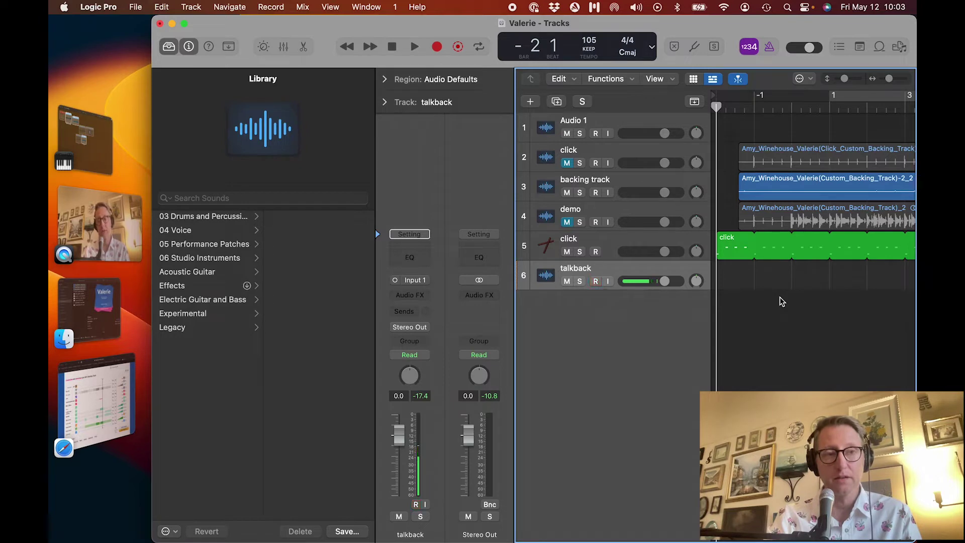
click(168, 47)
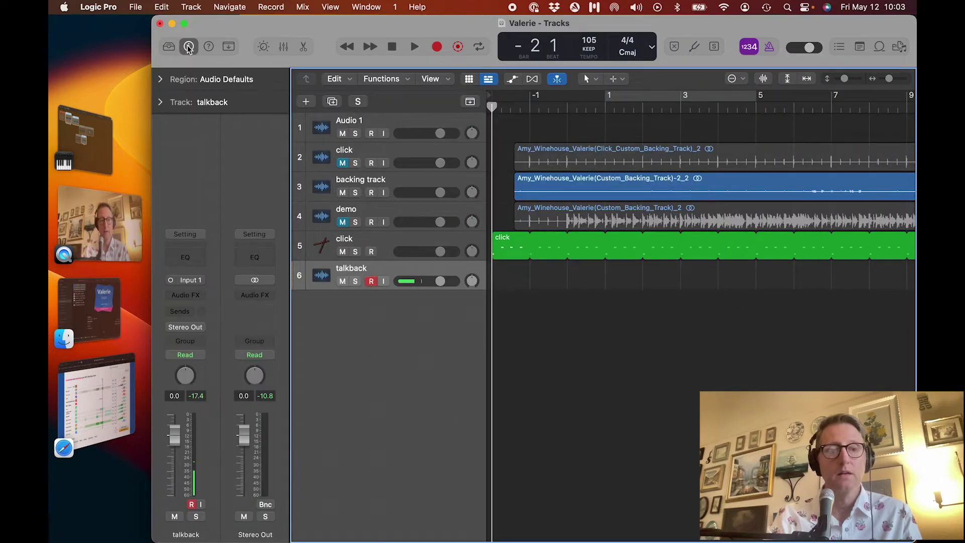
click(188, 47)
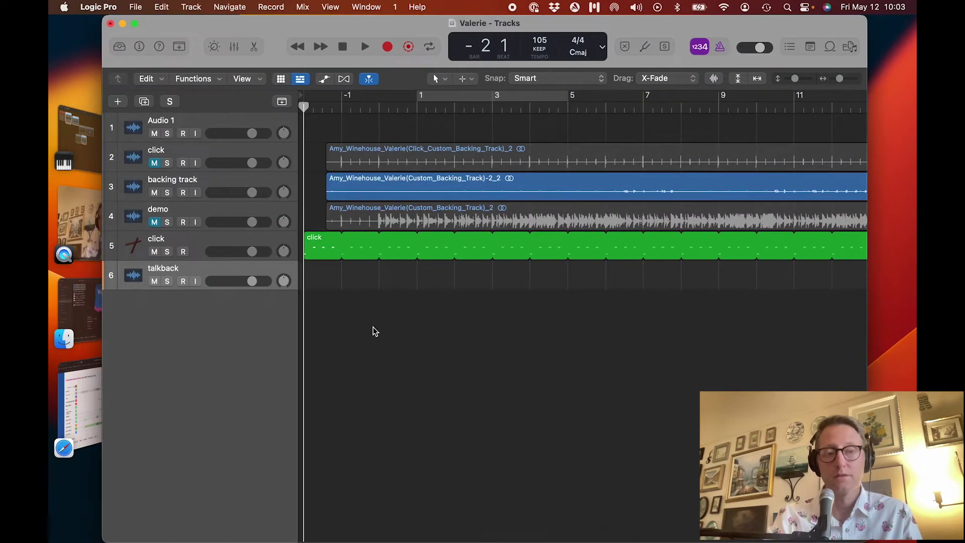
Step: Move the MIDI click region to start at bar 0, and shift the audio click, backing track and demo regions two bars later
drag(390, 110, 419, 108)
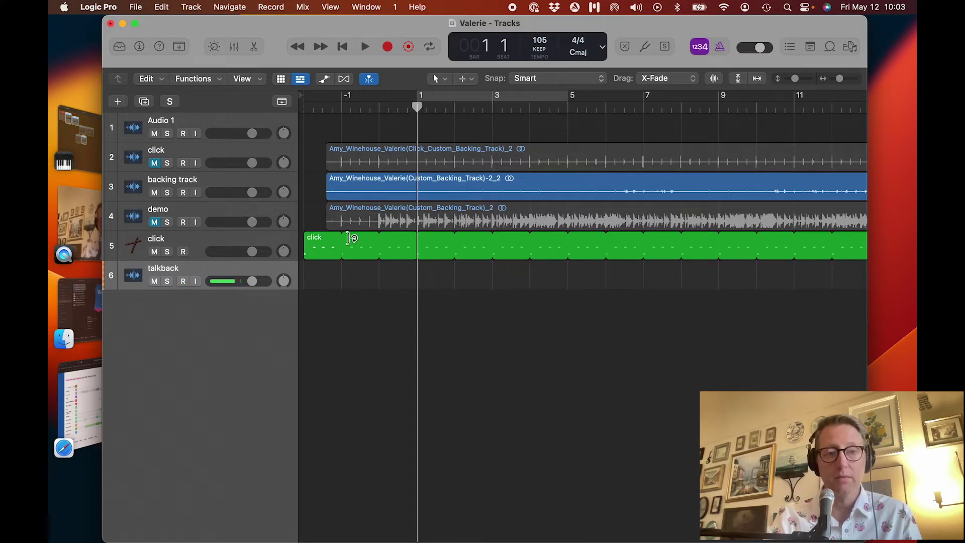
drag(313, 251, 388, 250)
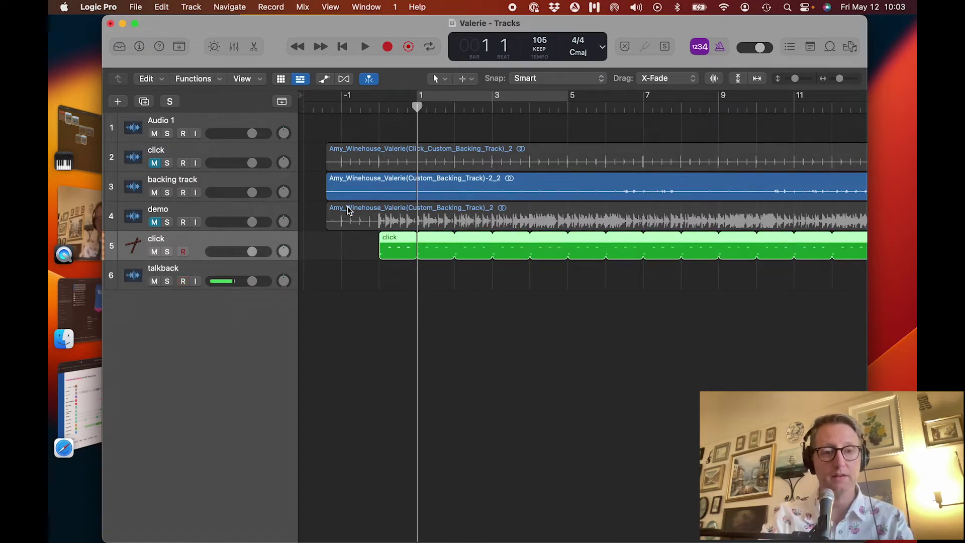
click(364, 216)
shift+click(378, 179)
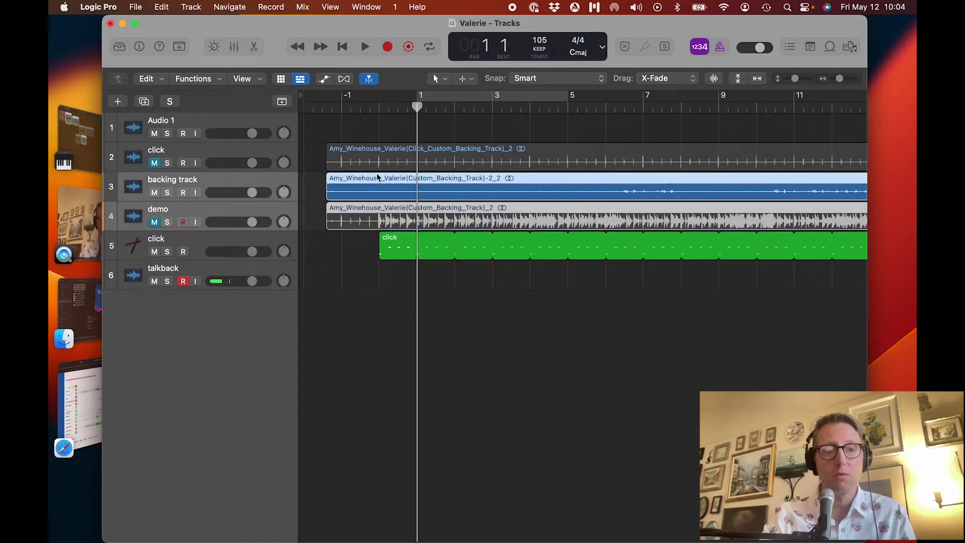
shift+click(366, 152)
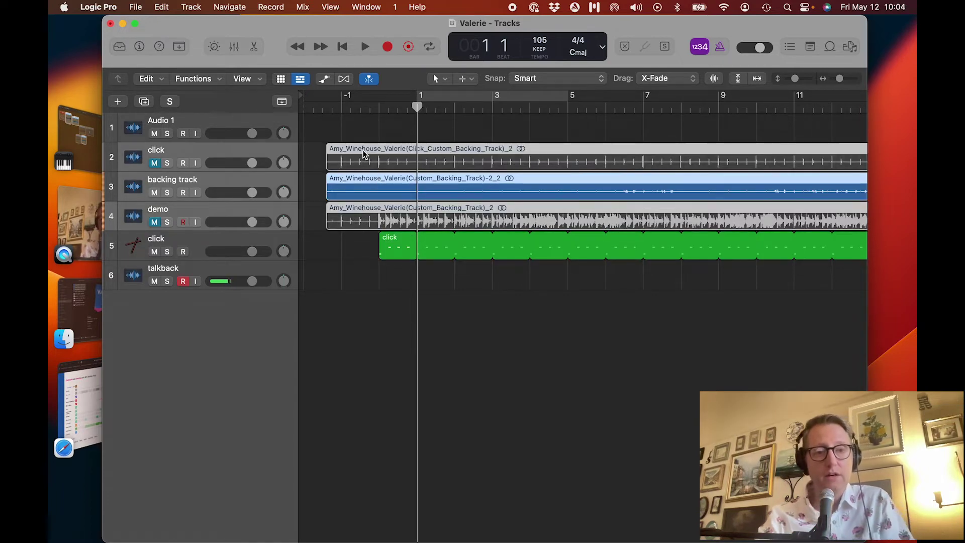
drag(366, 151, 382, 151)
drag(402, 151, 441, 151)
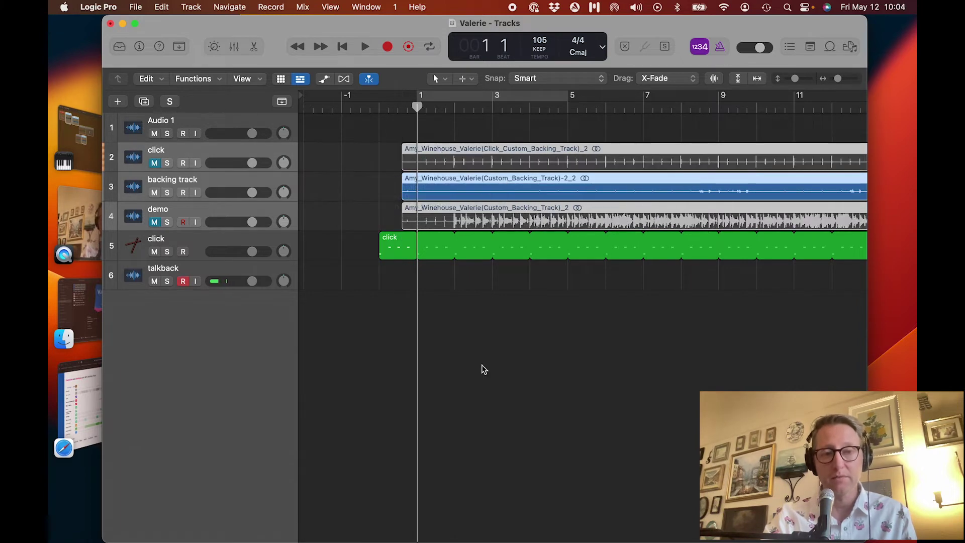
Step: Unmute the demo track and record a spoken cue on the talkback track from bar 0 to about bar 2
click(521, 349)
click(380, 110)
key(space)
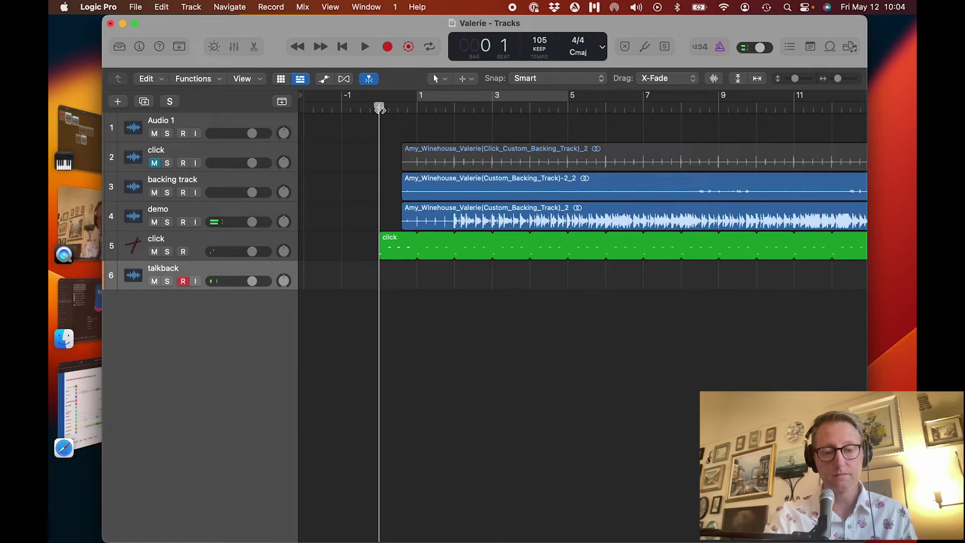
key(r)
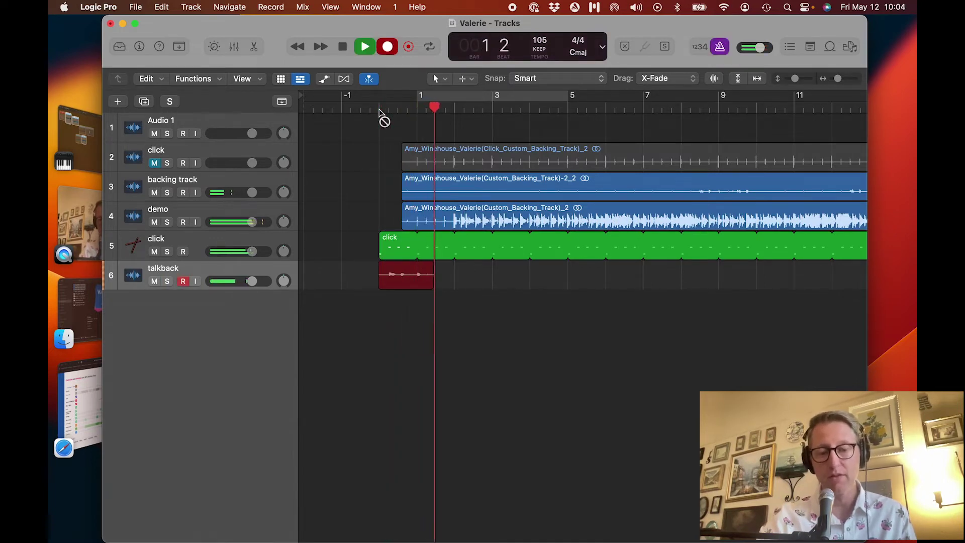
key(space)
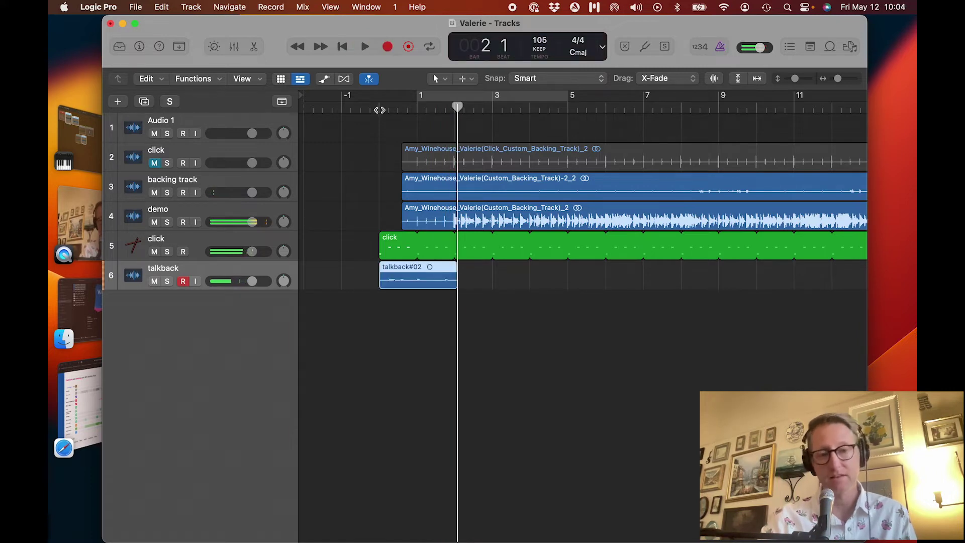
key(r)
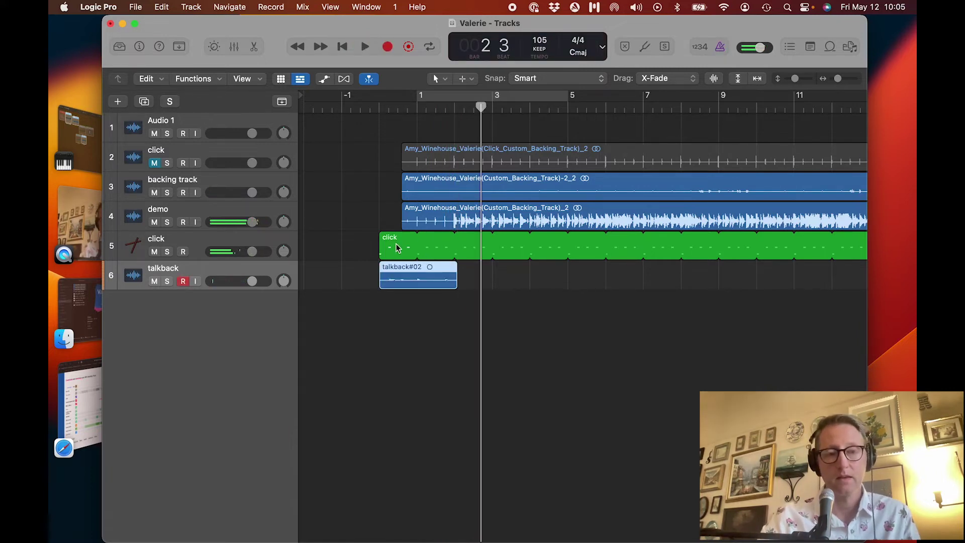
Step: Move the MIDI click region to start at bar 1 and play the project from bar 0
drag(395, 243, 433, 243)
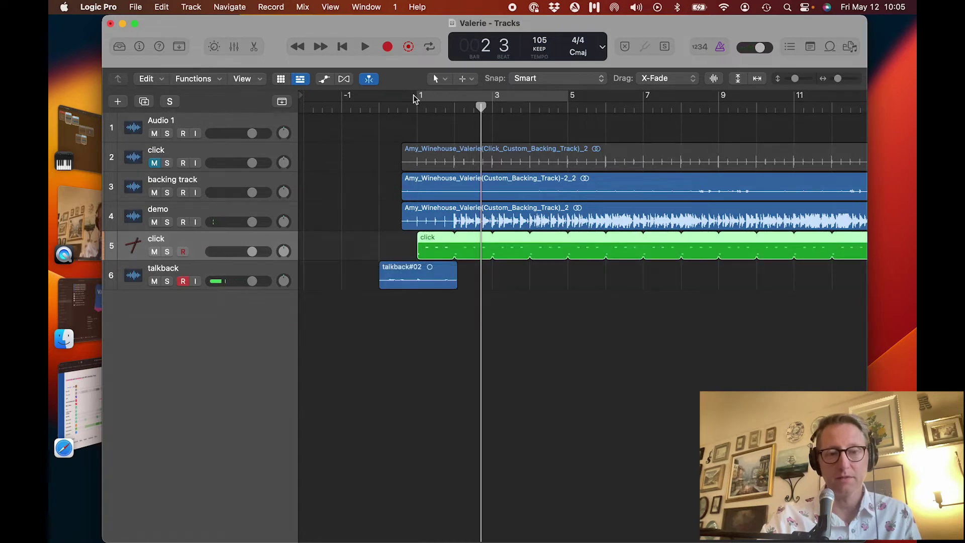
drag(394, 106, 379, 107)
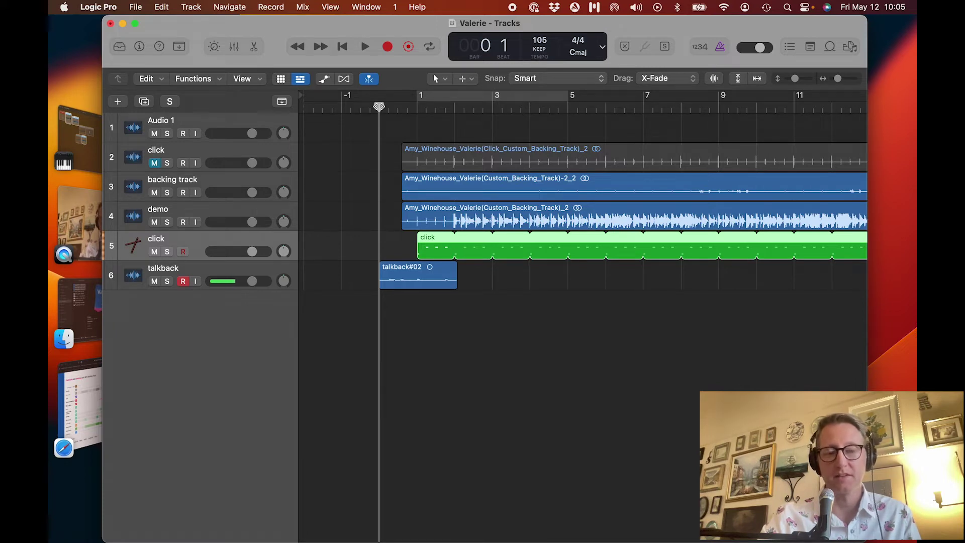
key(space)
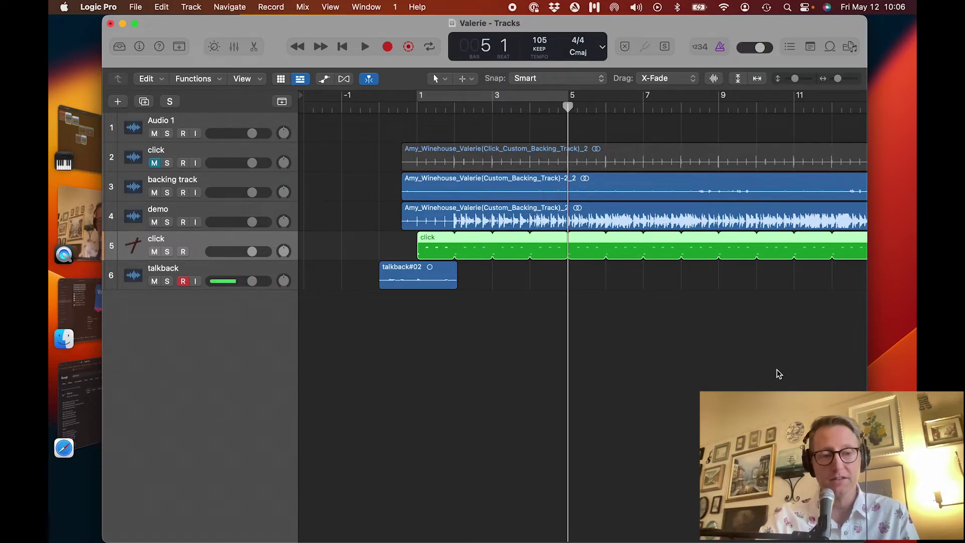
Step: Switch to Safari to look at the Valerie lyrics and return to the Logic Pro project
click(78, 404)
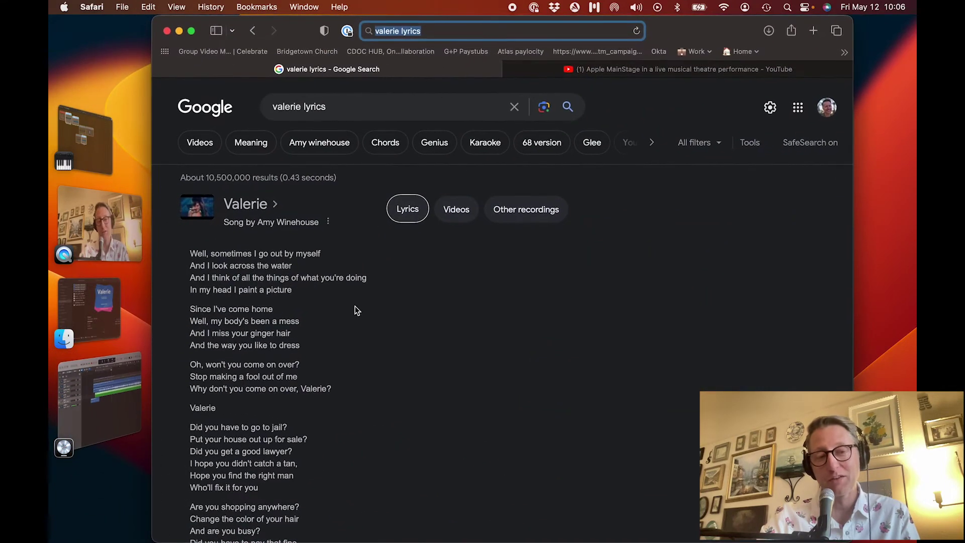
click(120, 417)
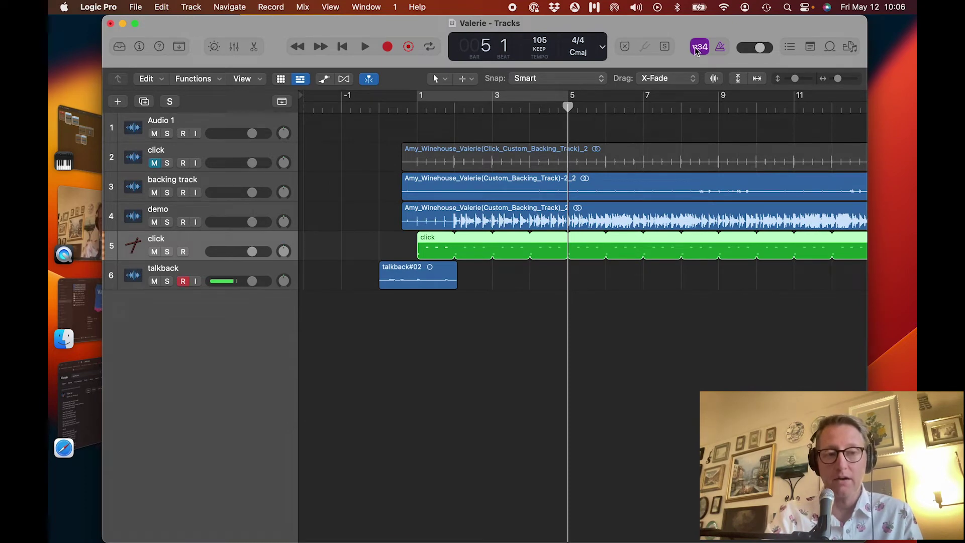
Step: Record a second spoken cue on the talkback track from bar 4 to about bar 6
key(space)
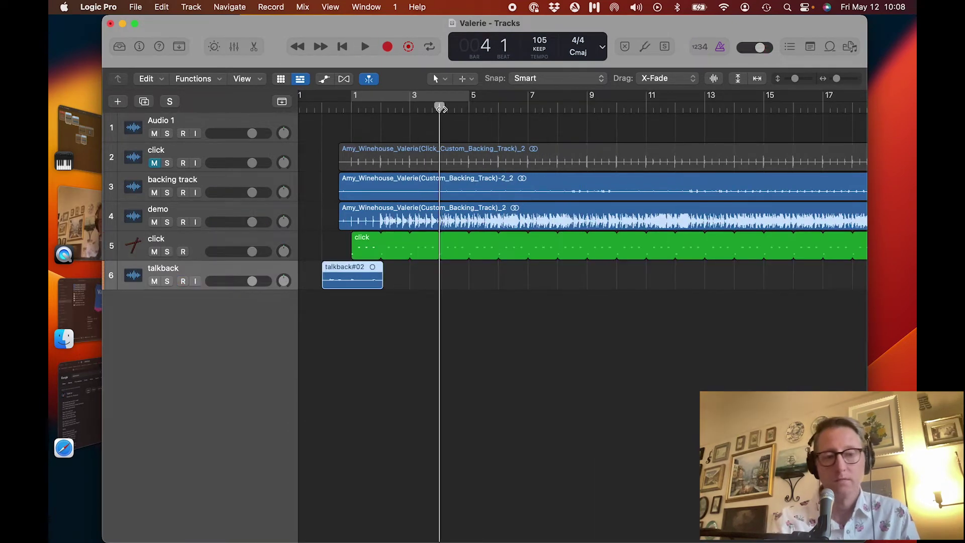
key(r)
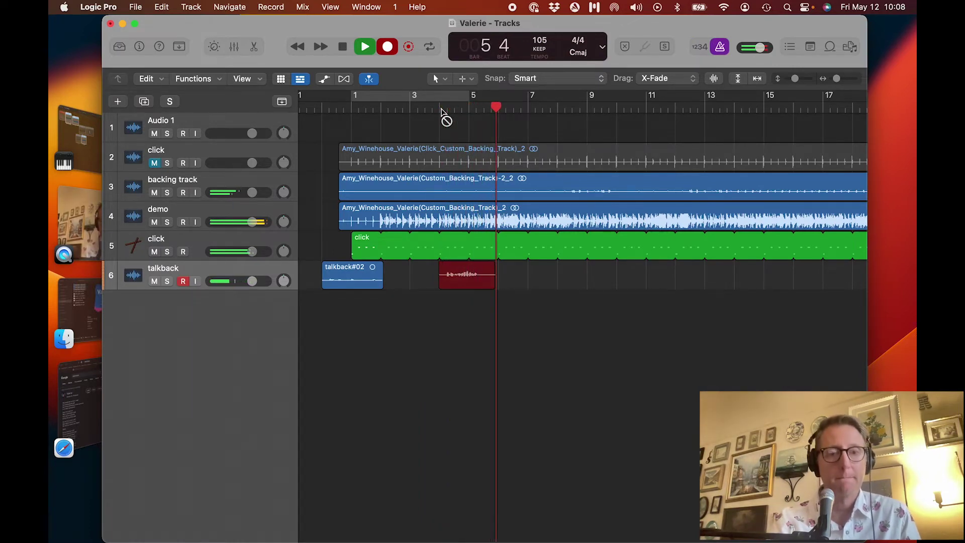
key(space)
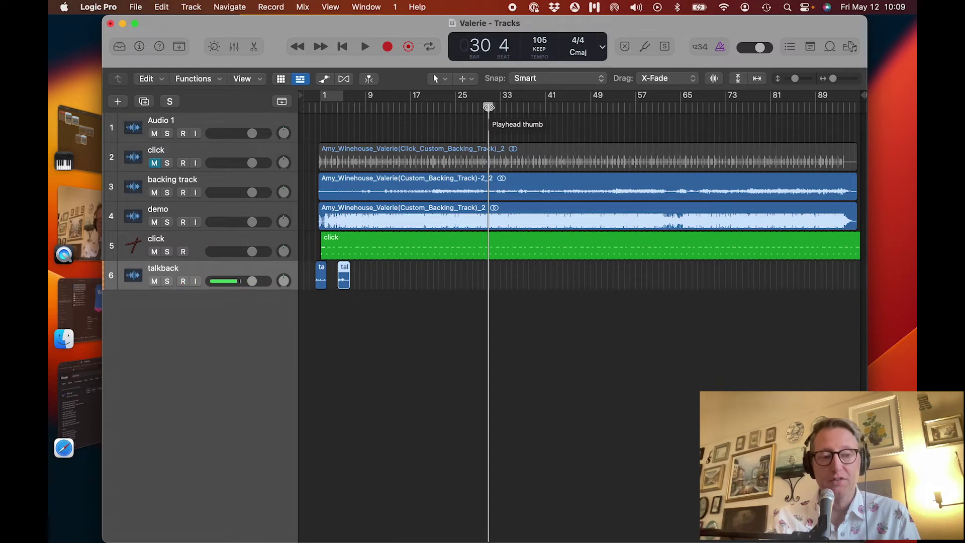
Step: Play up to about bar 28 and record a third spoken cue on the talkback track, stopping at bar 30
drag(489, 107, 484, 107)
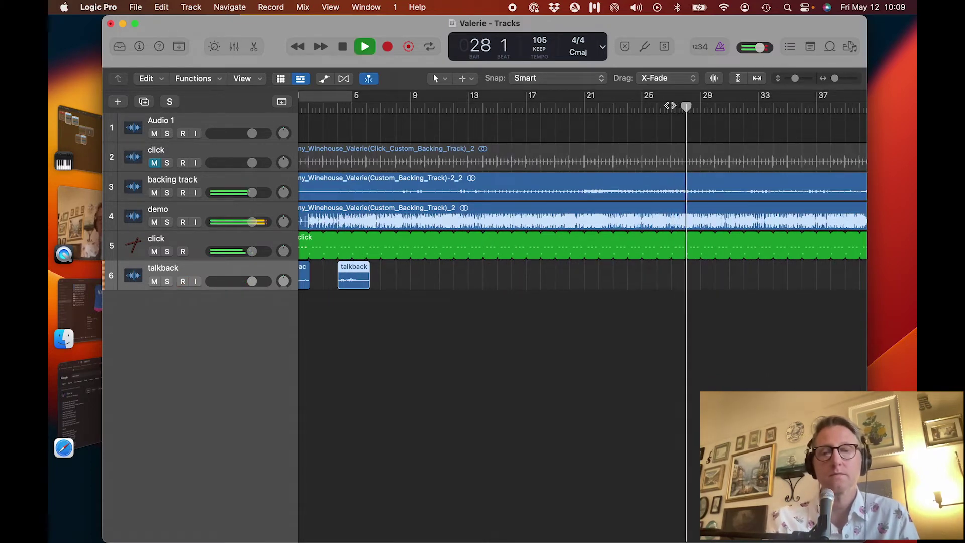
key(r)
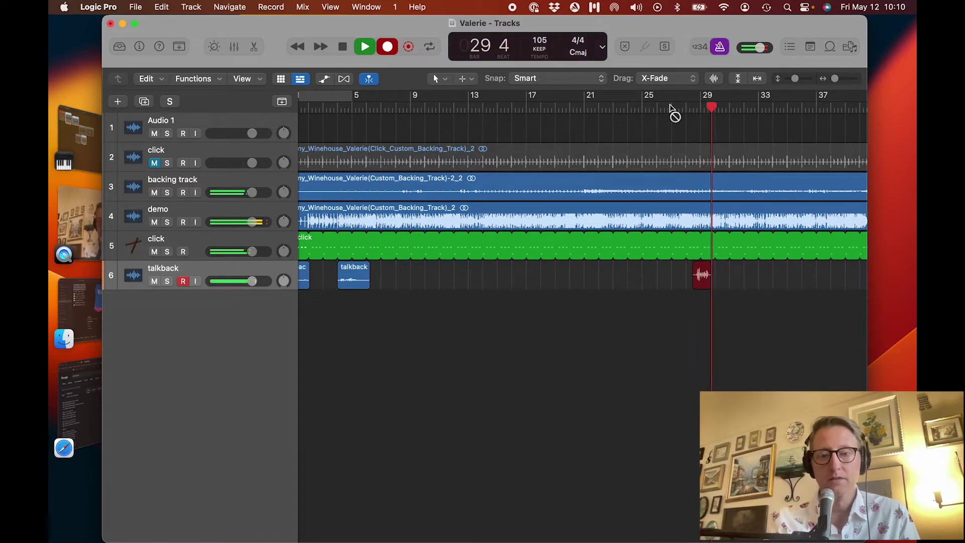
key(space)
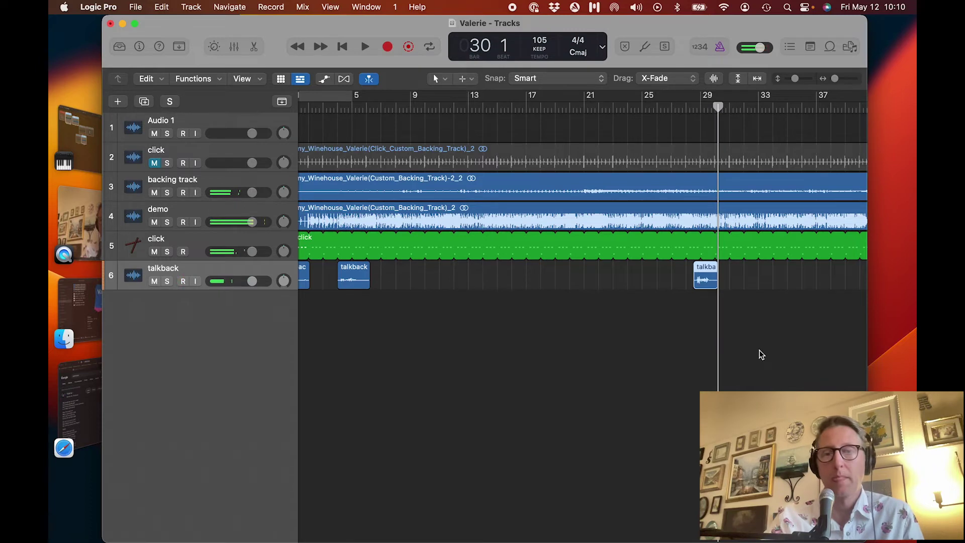
Step: Show the global tracks for arrangement, markers, signature and tempo
scroll(760, 350, right, 3)
scroll(760, 351, right, 3)
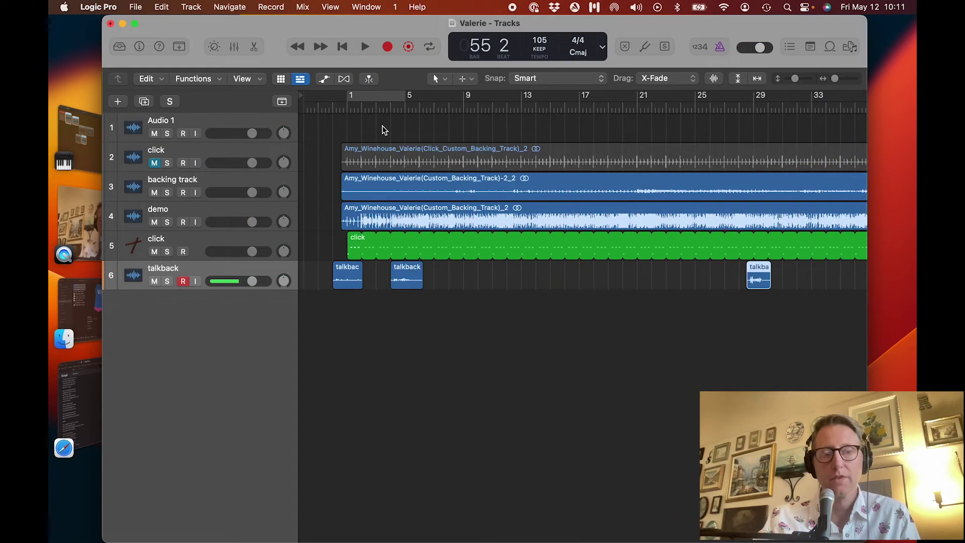
click(282, 102)
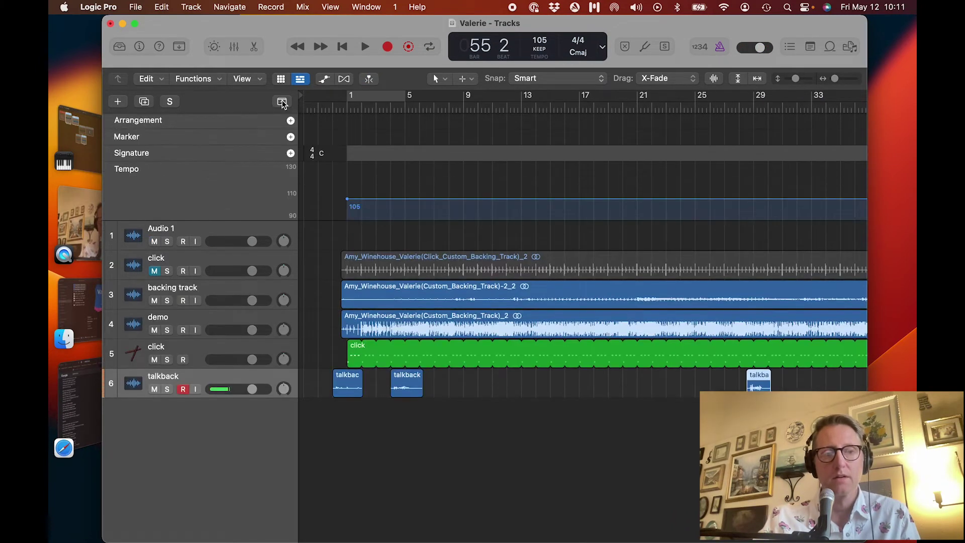
Step: Add a marker named "verse 1" at bar 6
drag(378, 111, 348, 107)
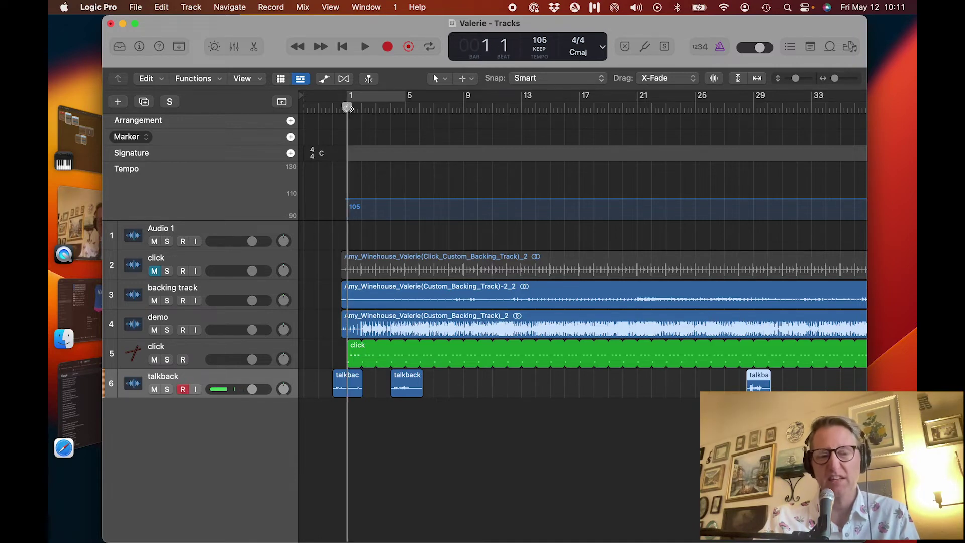
drag(347, 108, 421, 107)
key(alt+apostrophe)
text(verse 1)
key(Return)
Step: Play from about bar 13 and add a marker named "prechorus" at bar 14
double_click(527, 108)
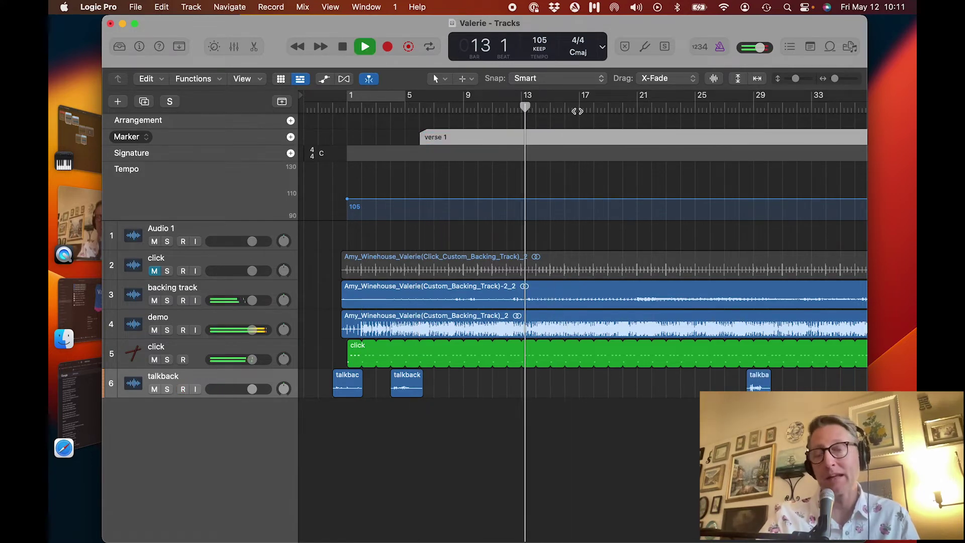
key(space)
key(alt+apostrophe)
text(prechorus)
key(Return)
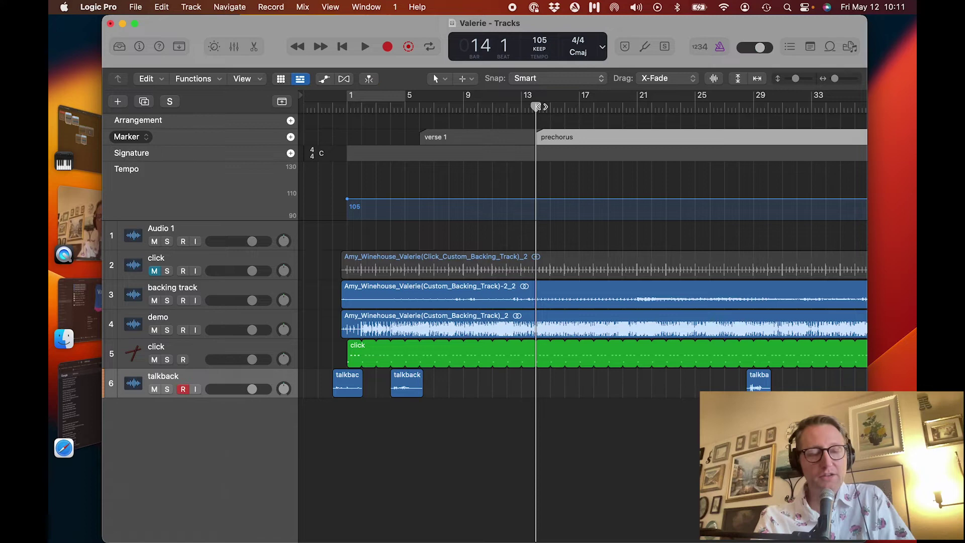
Step: Play on through the prechorus and add the chorus 1 marker at bar 22
double_click(590, 107)
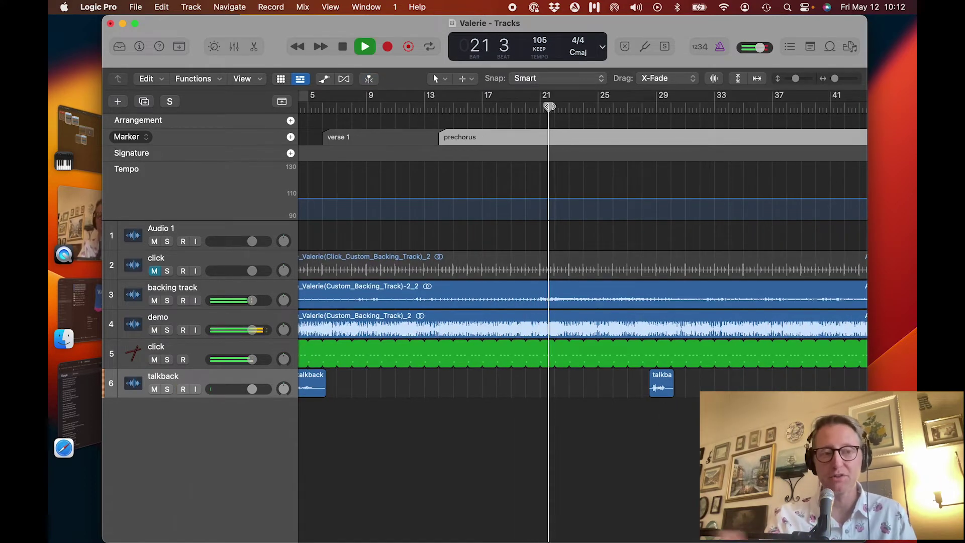
key(space)
key(alt+apostrophe)
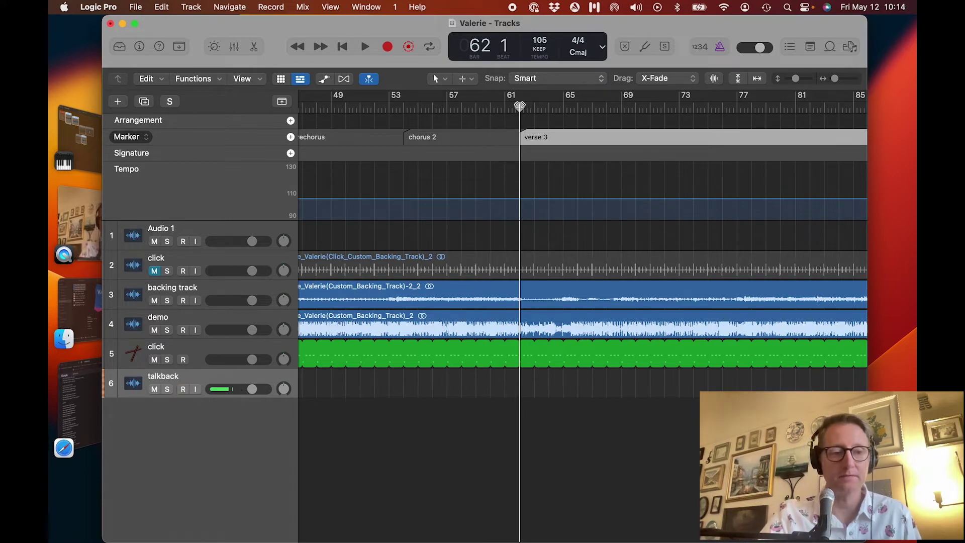
Step: Record a spoken cue on the talkback track from about bar 60 to bar 62, leading into verse 3
drag(520, 105, 490, 107)
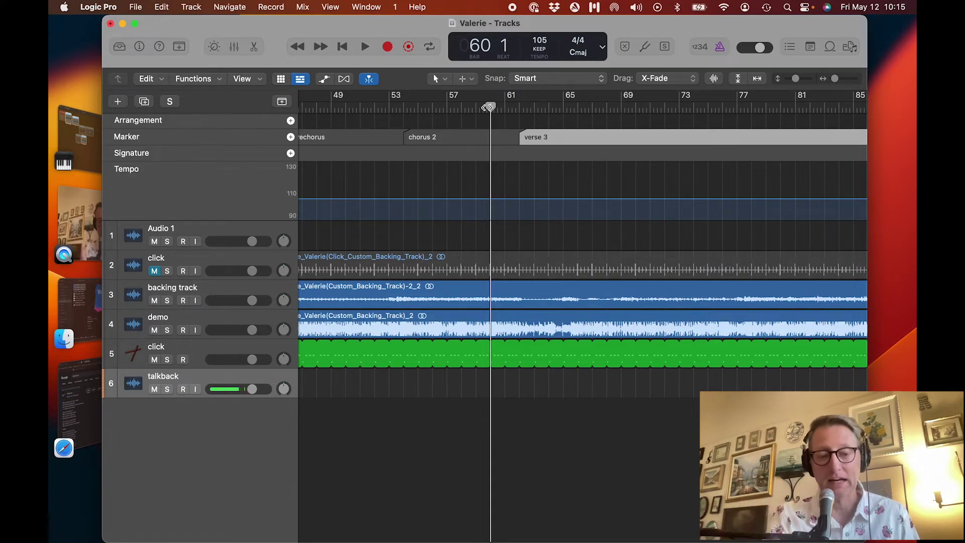
key(space)
drag(490, 107, 471, 107)
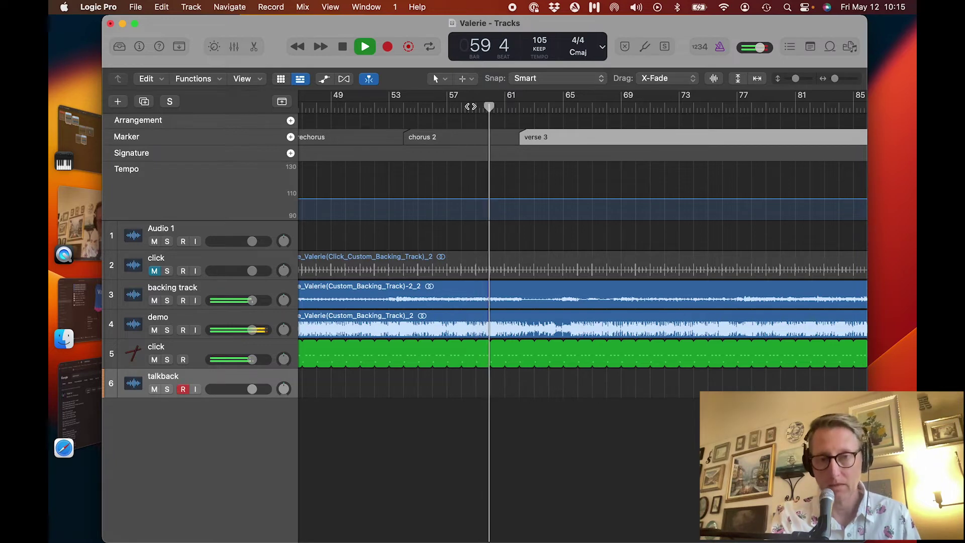
key(r)
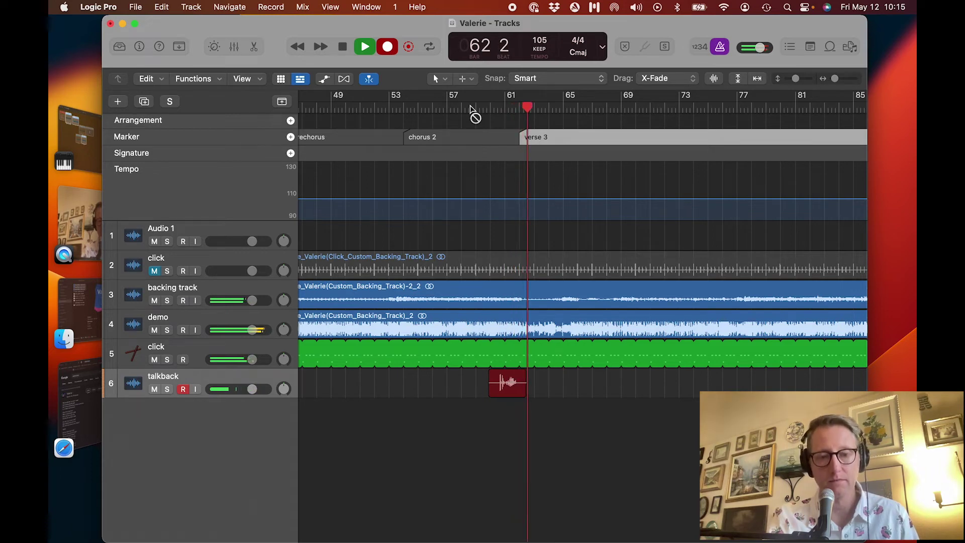
key(space)
Step: Record two short spoken cues on the talkback track, one from bar 64 to 65 and one around bar 85
click(550, 108)
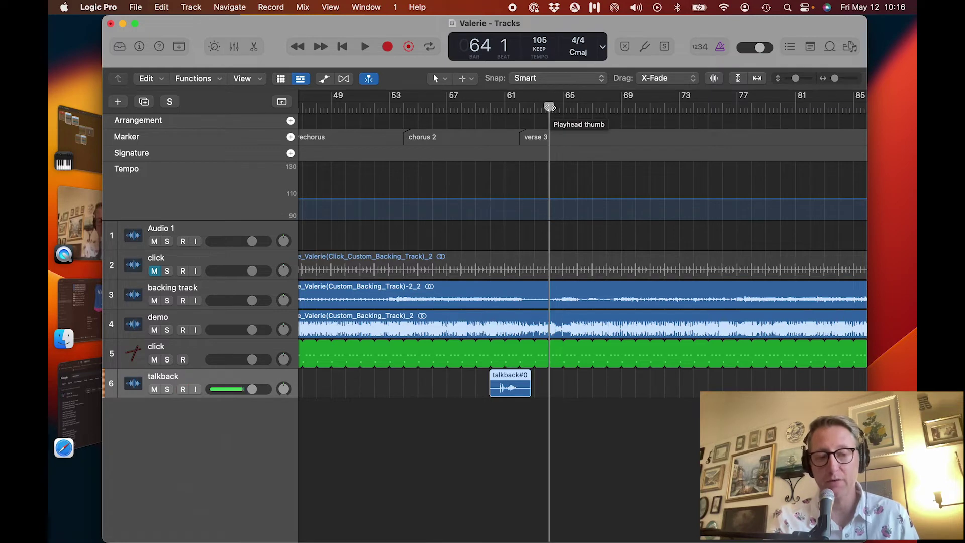
key(r)
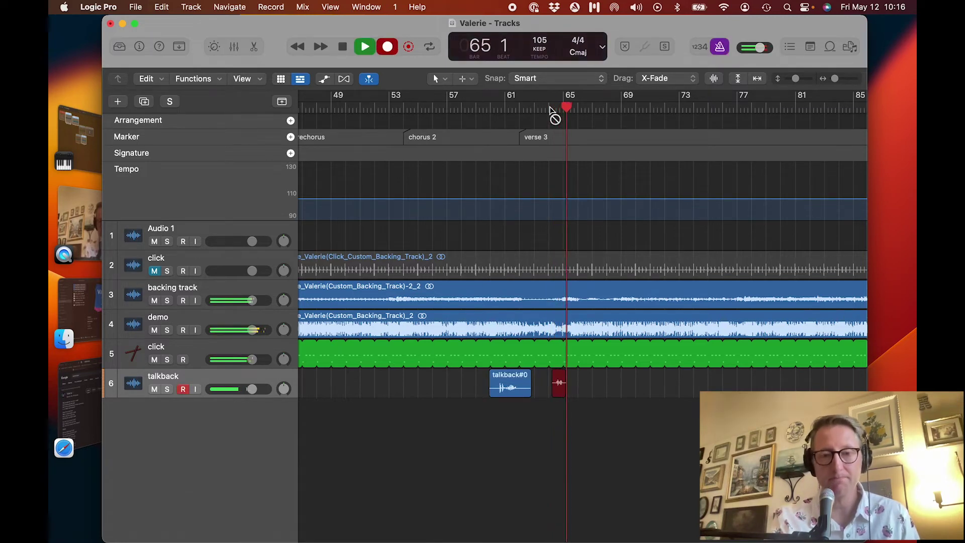
key(space)
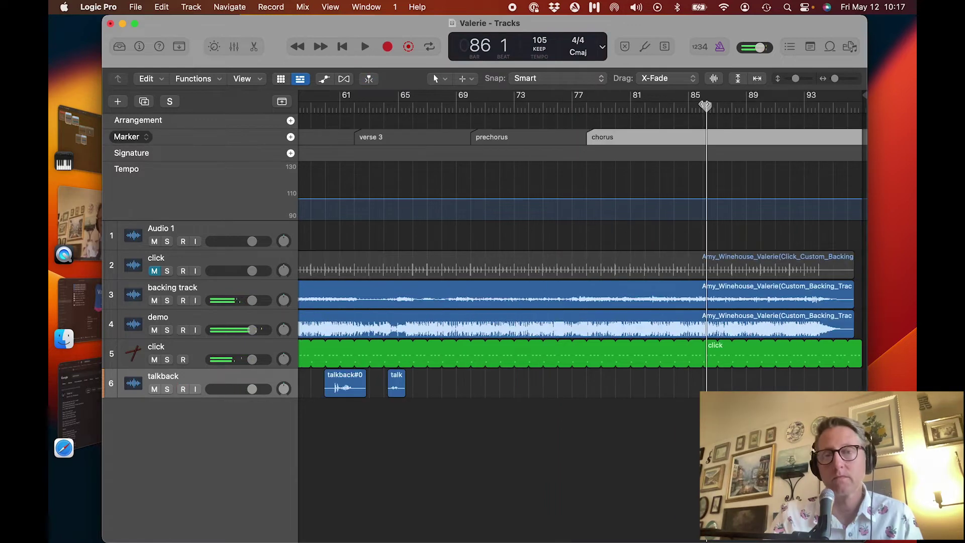
mouse_move(706, 105)
mouse_down()
mouse_move(718, 101)
mouse_move(688, 104)
mouse_up()
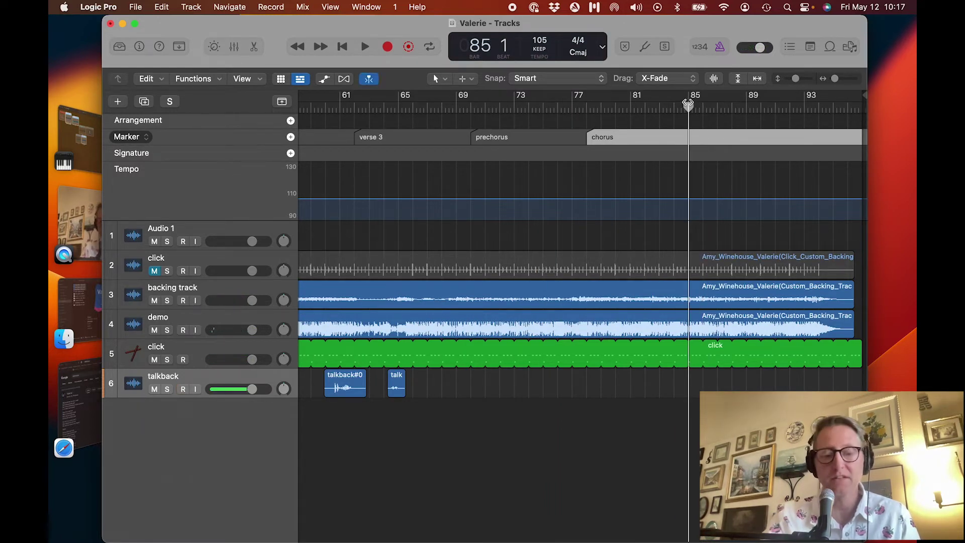
key(r)
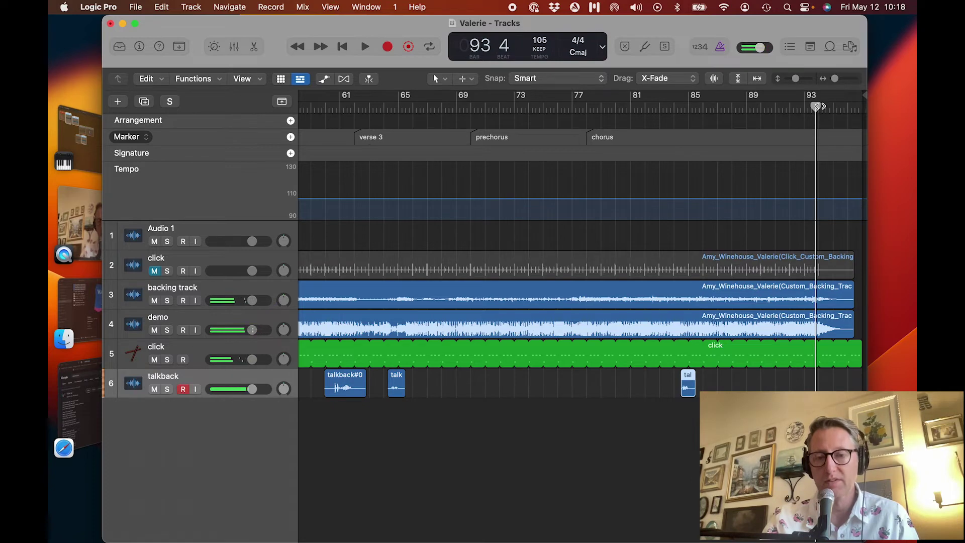
Step: Play from bar 91 and record an ending cue on the talkback track from about bar 92 to bar 93
drag(823, 106, 805, 106)
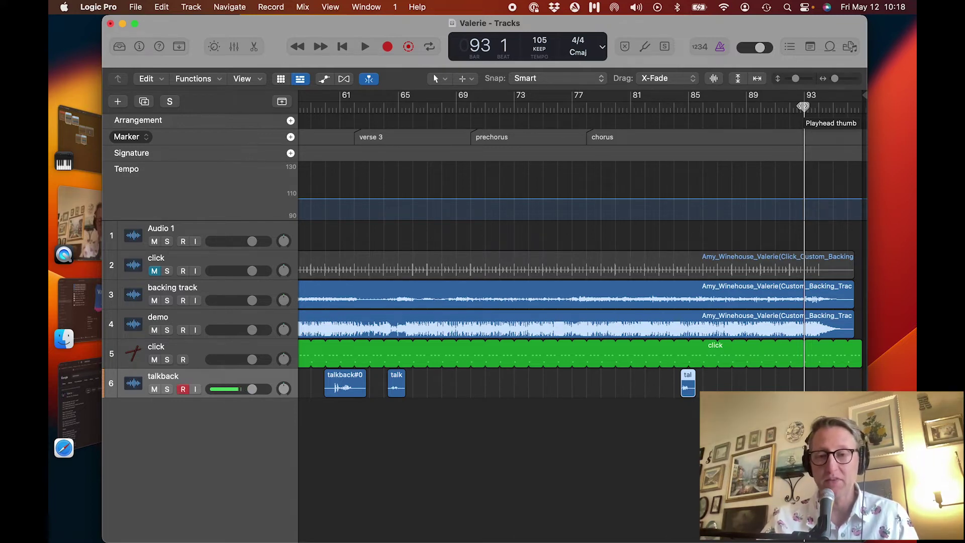
drag(803, 106, 775, 106)
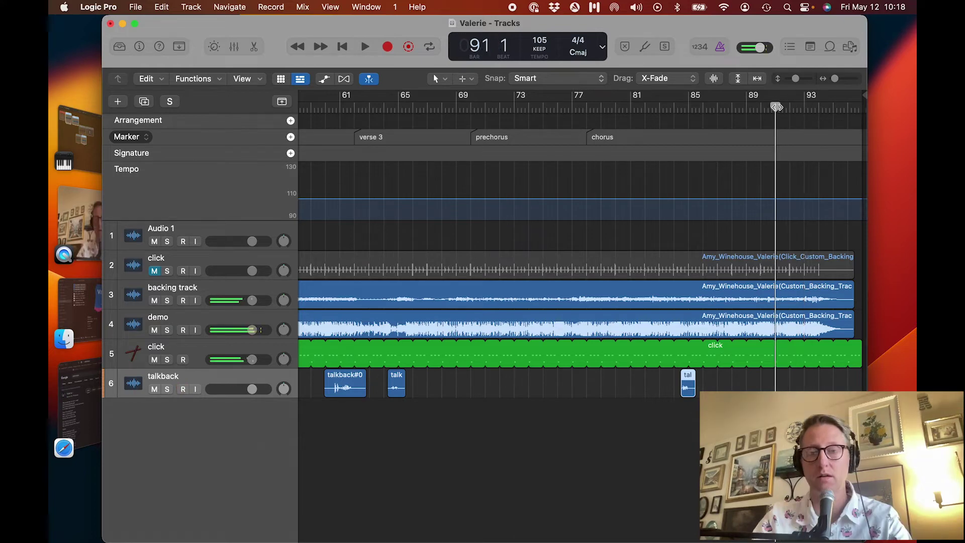
key(space)
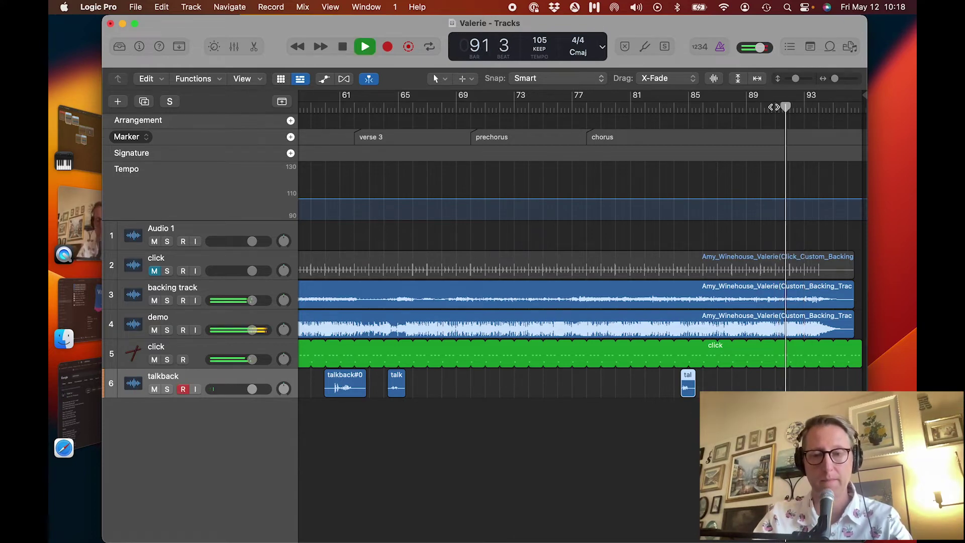
key(r)
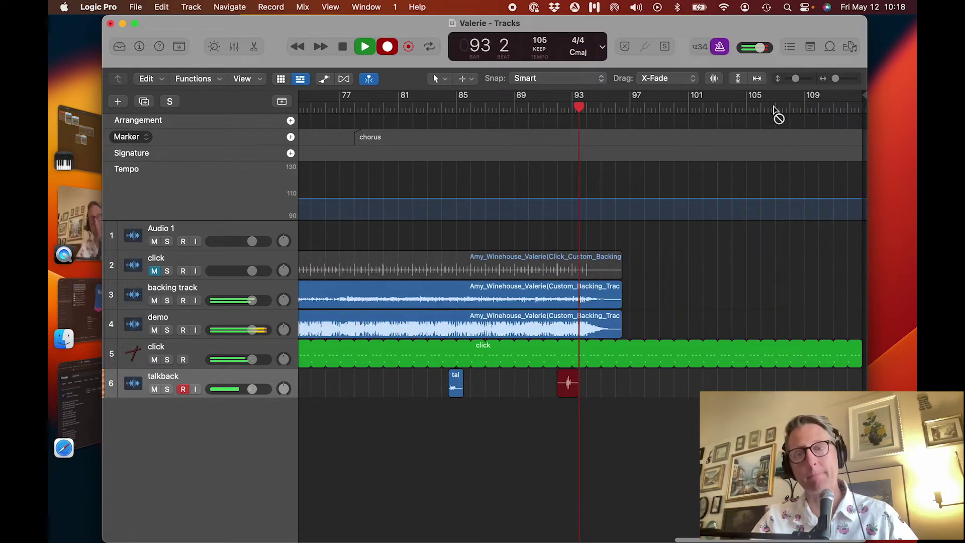
key(space)
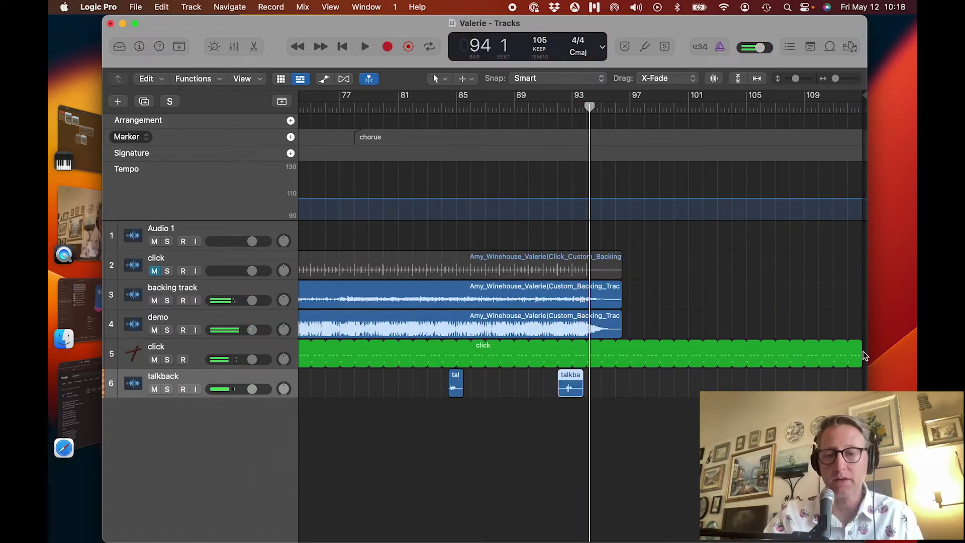
Step: Shorten the looped MIDI click to end at bar 94 and the project end to about bar 96, saving the project
drag(854, 347, 587, 349)
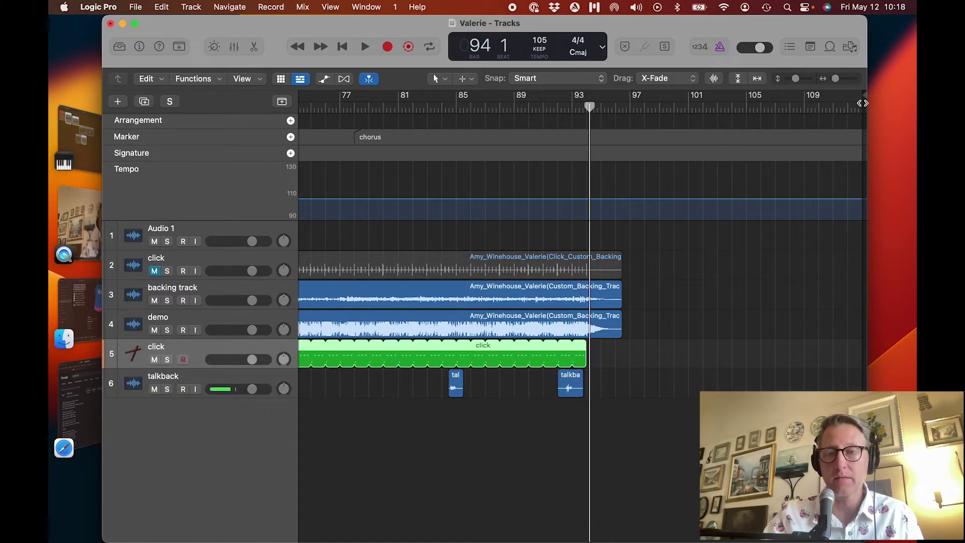
drag(862, 99, 622, 124)
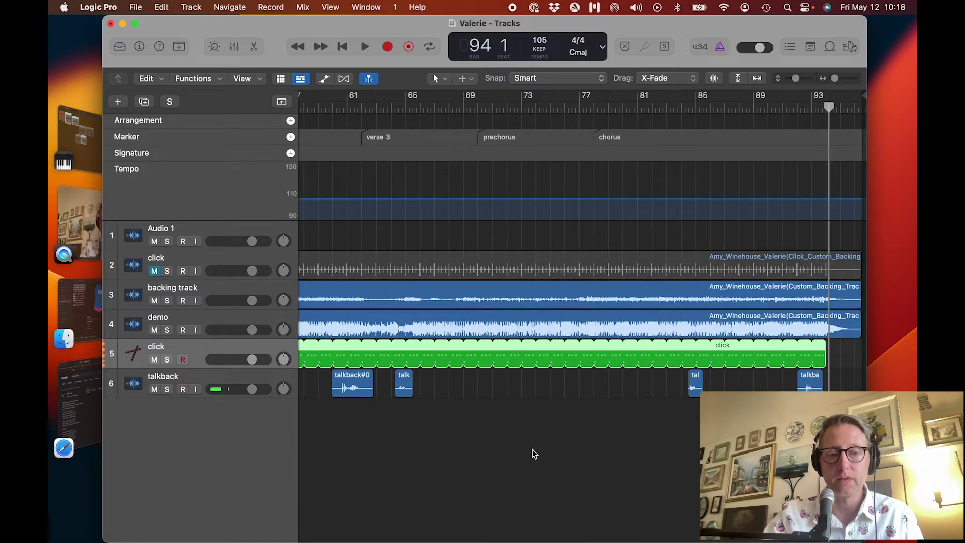
key(super+s)
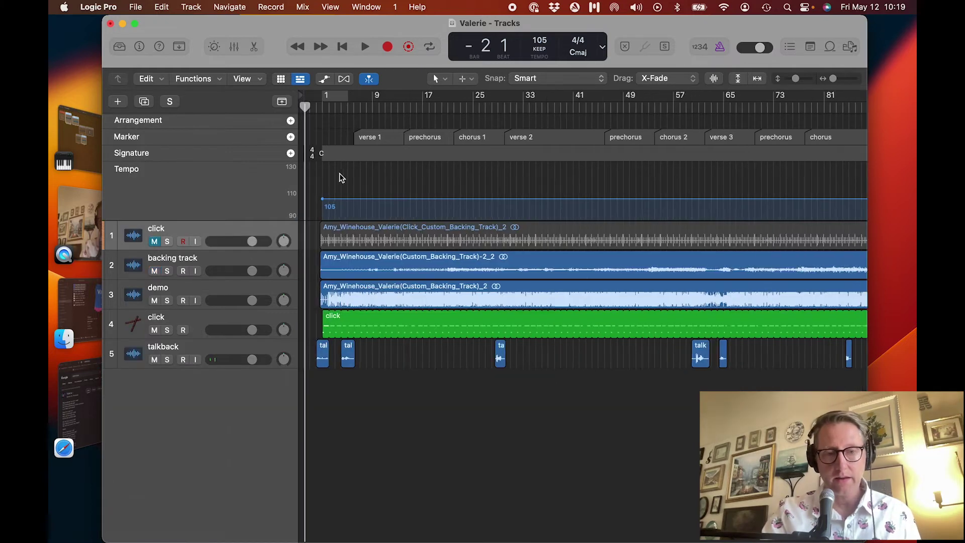
Step: Move the project start to bar 0, where the first talkback region begins
key(super+Right)
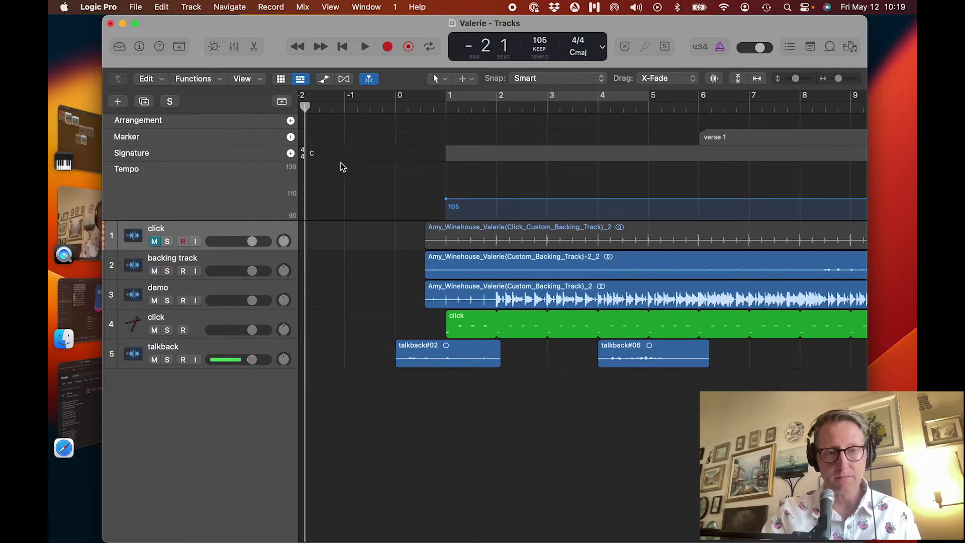
scroll(341, 163, left, 1)
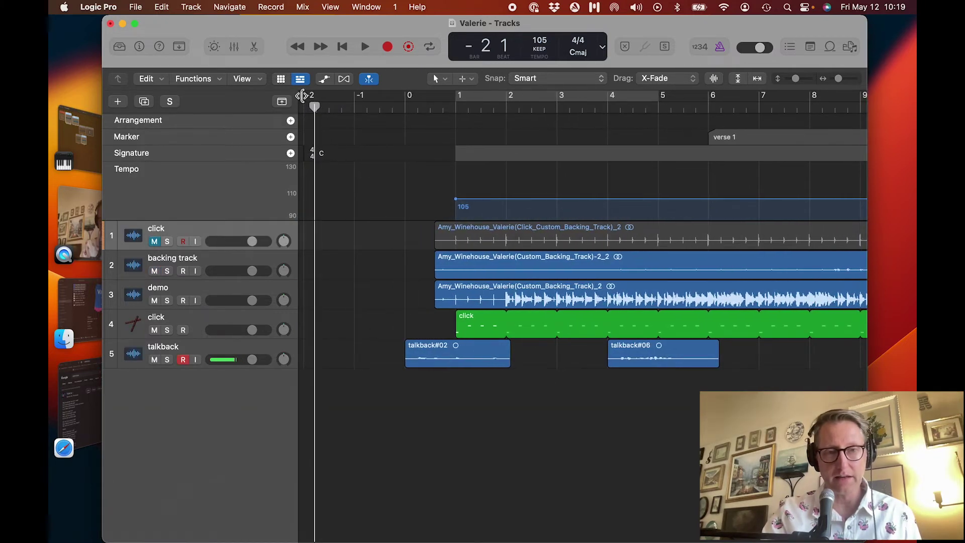
drag(302, 95, 406, 107)
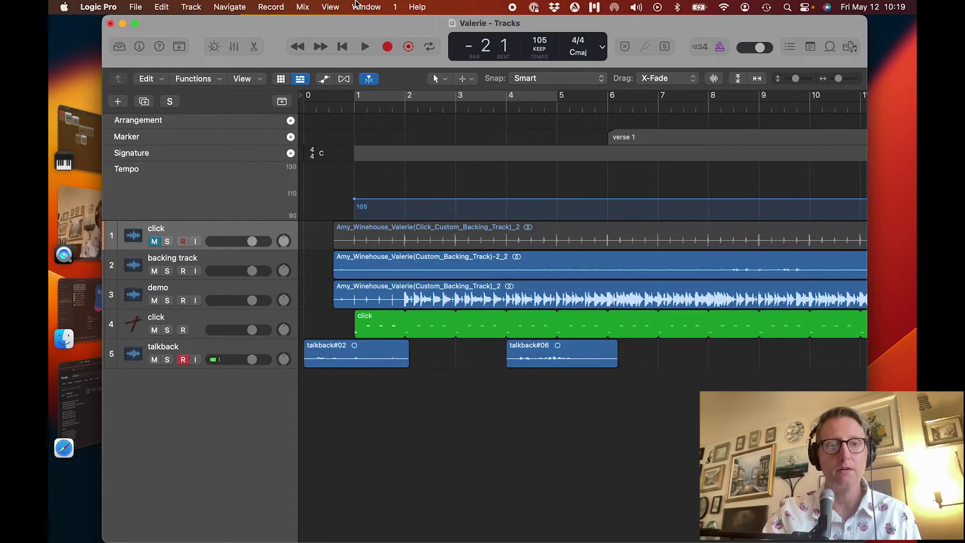
Step: Play the project from its start to check the opening cue and click, and return to the beginning
click(342, 47)
key(space)
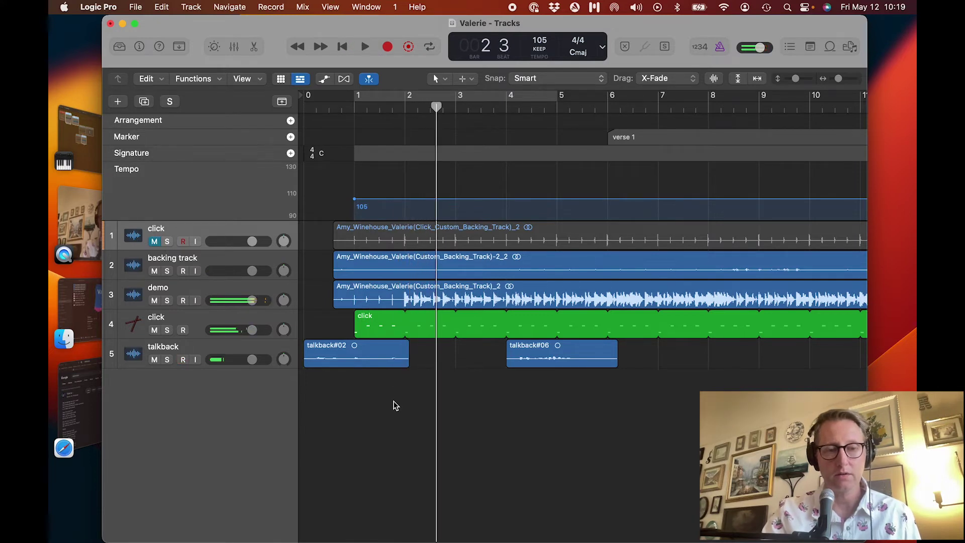
click(342, 46)
key(space)
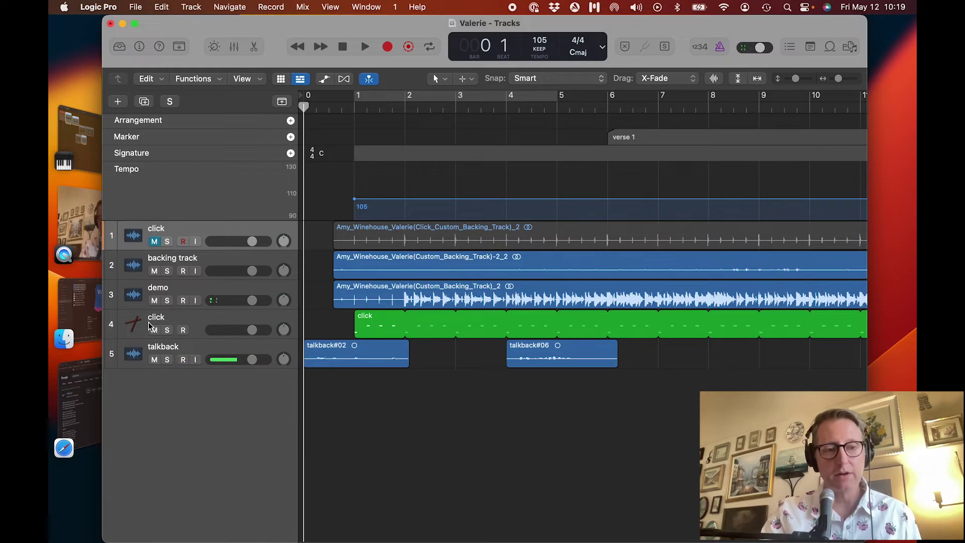
Step: Solo the MIDI click track and bounce it as a 24-bit Wave PCM file named "Valerie - click" in the tracks folder
click(168, 330)
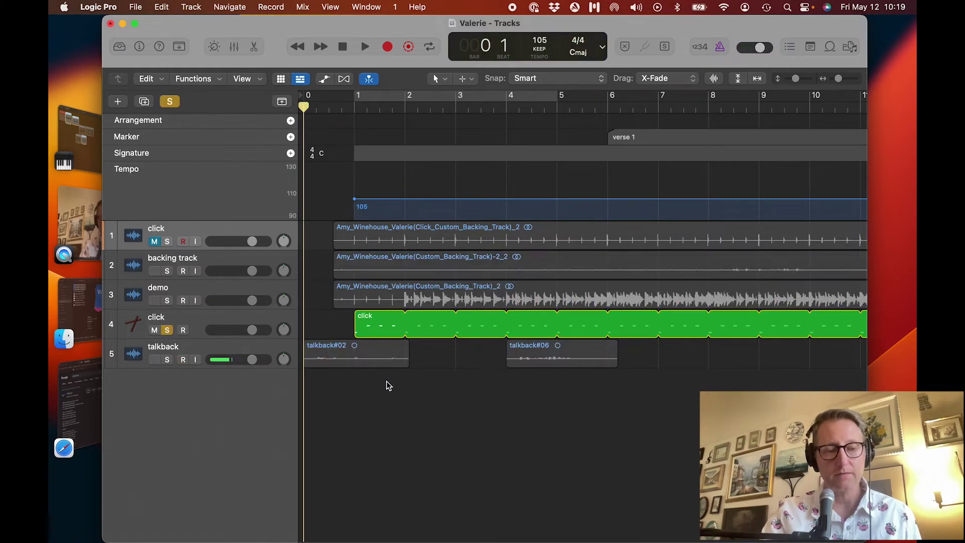
key(super+b)
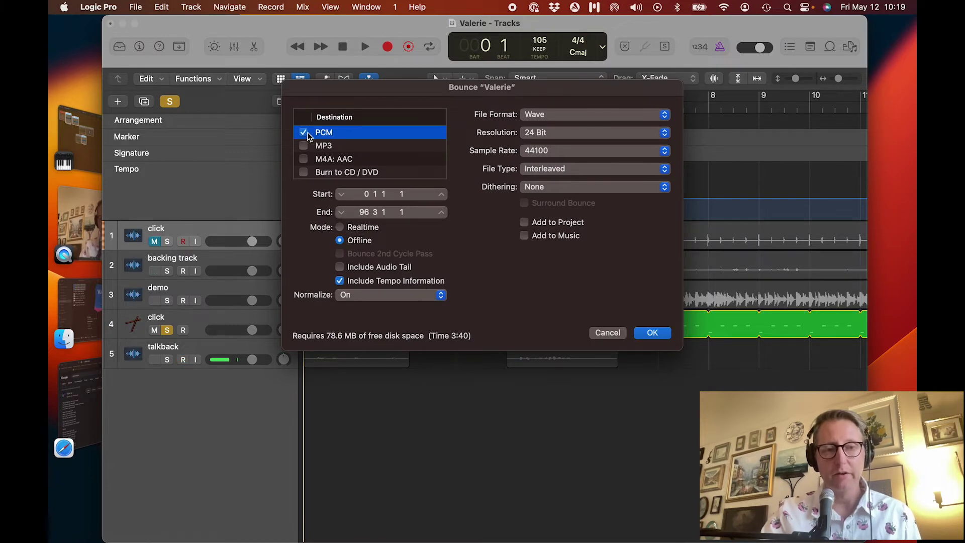
click(539, 117)
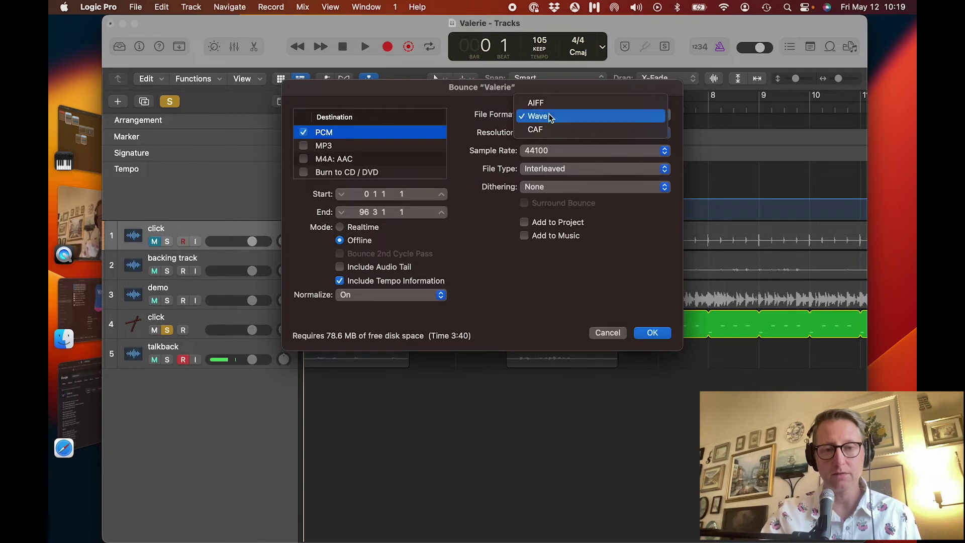
click(457, 108)
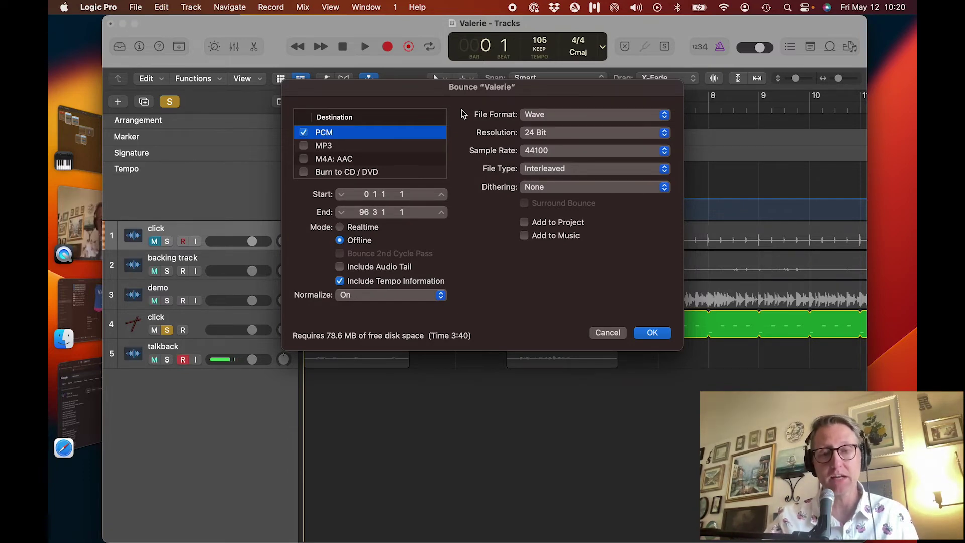
click(652, 333)
click(559, 56)
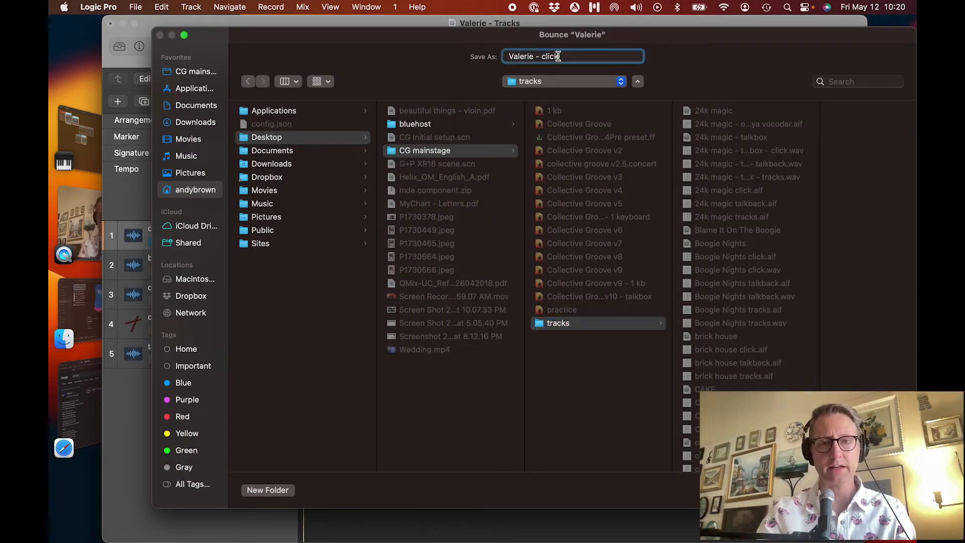
key(Return)
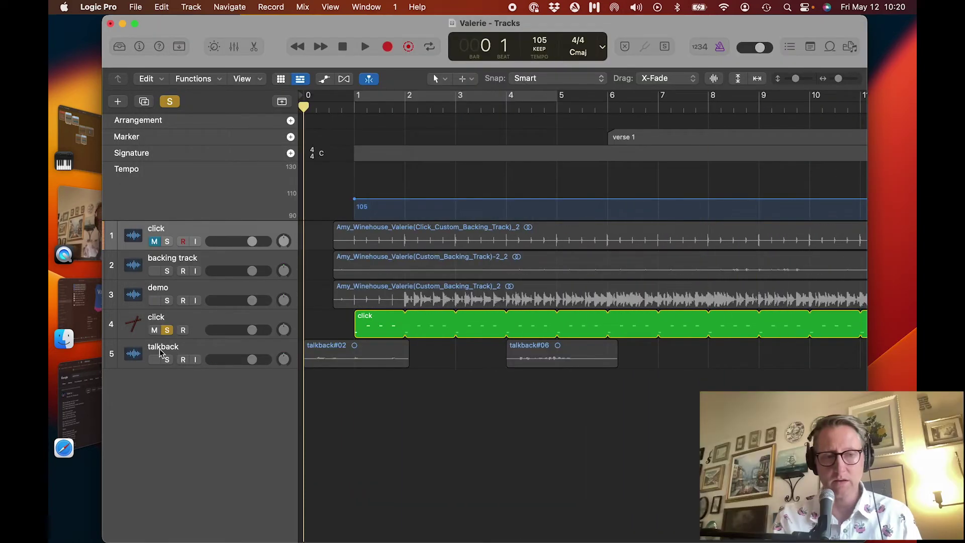
Step: Unsolo the MIDI click, solo the talkback track and bounce it as a 24-bit Wave PCM file named "Valerie - talkback" in the tracks folder
click(167, 330)
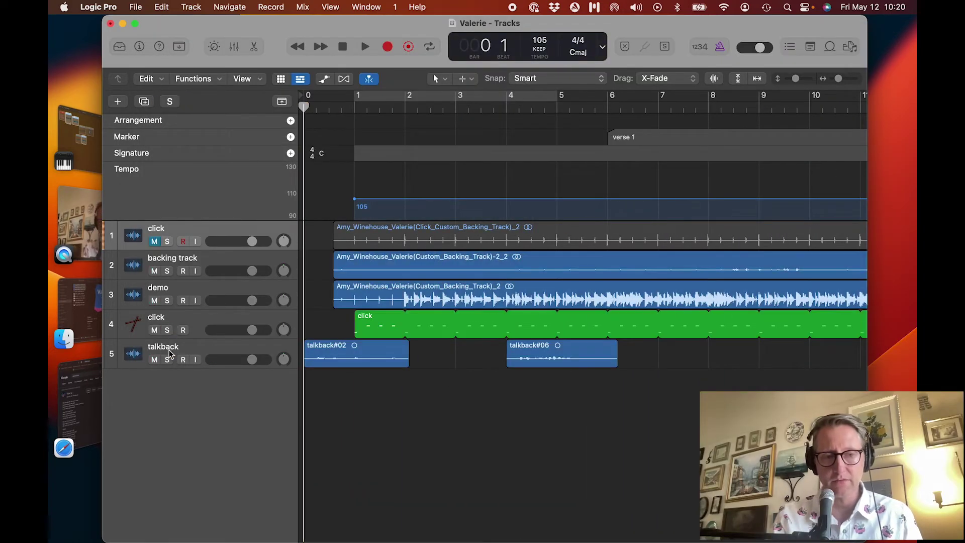
click(167, 360)
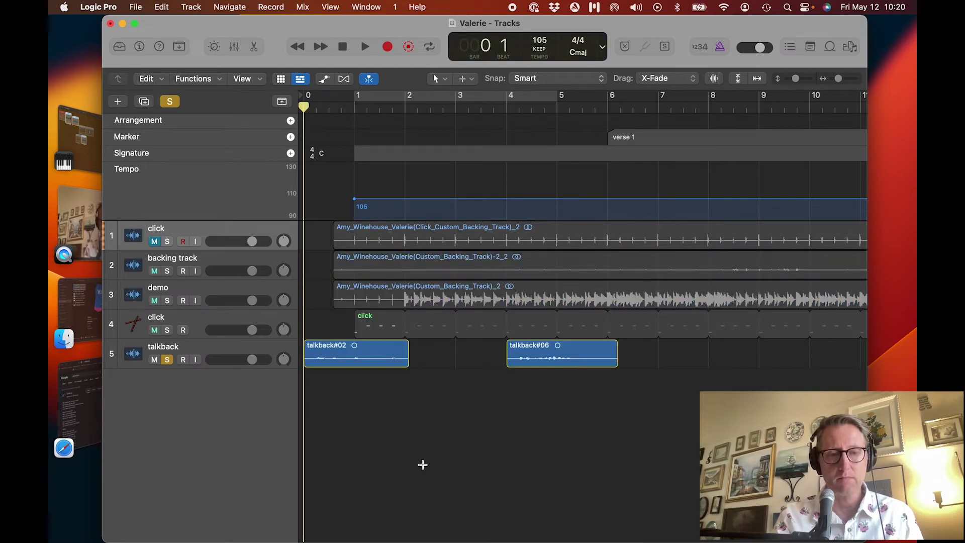
key(super+b)
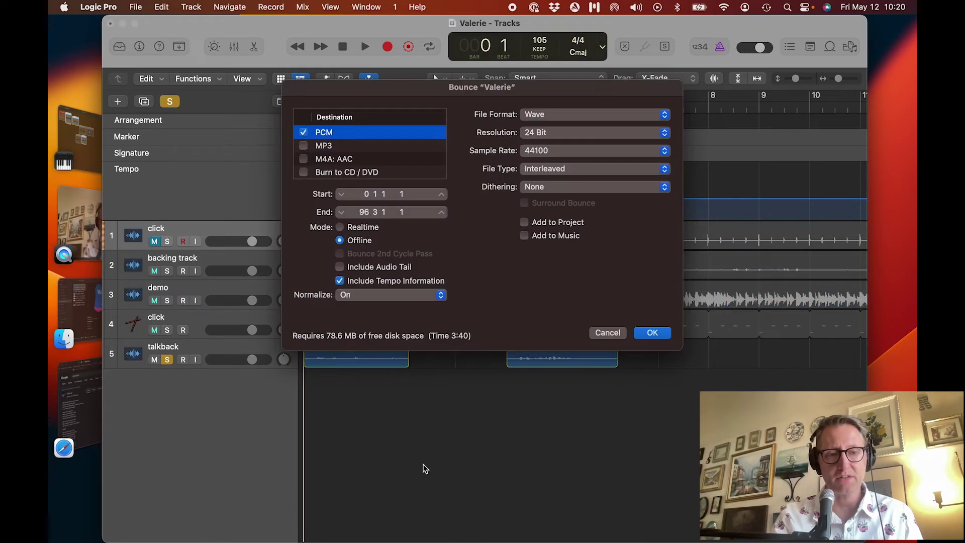
click(652, 333)
key(Right)
key(BackSpace)
key(BackSpace)
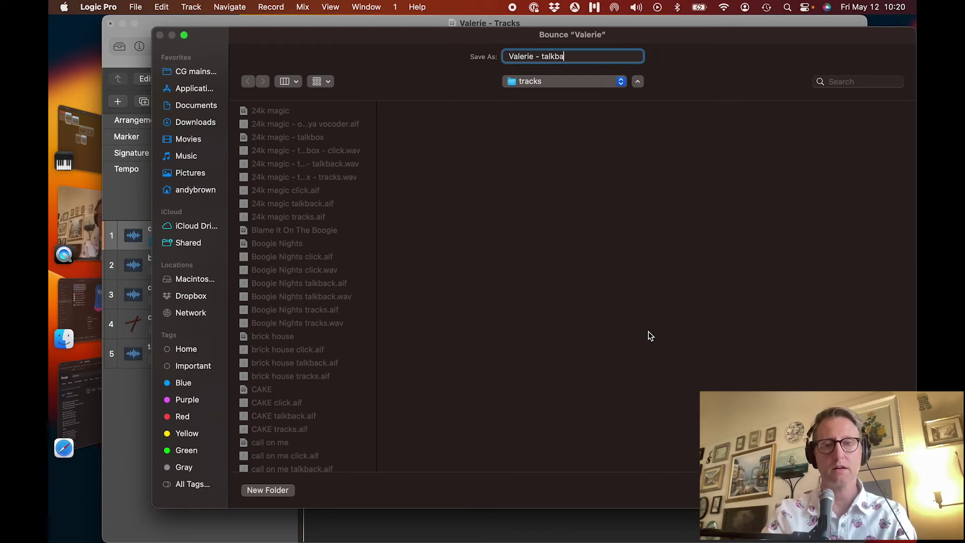
key(Return)
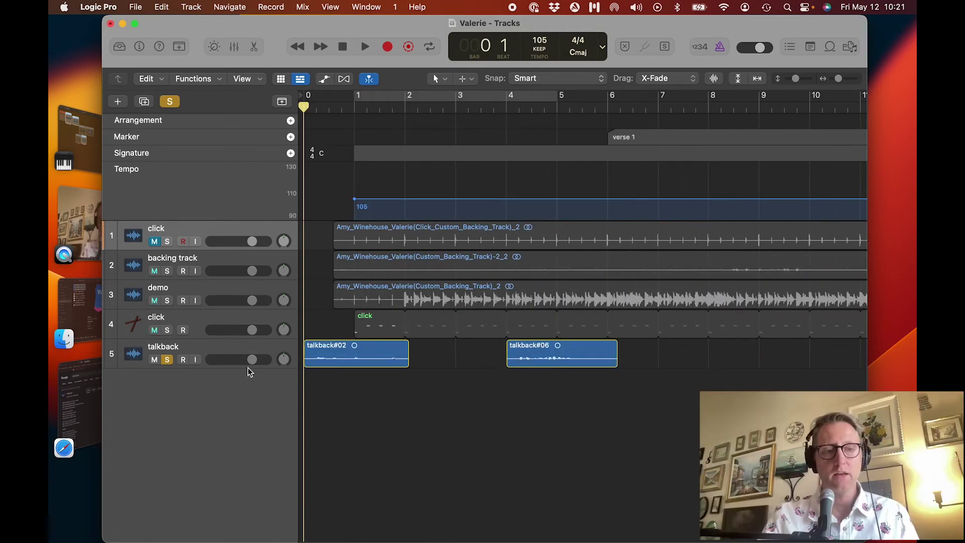
Step: Unsolo the talkback, solo the backing track and bounce it with the same settings as "Valerie - tracks" in the tracks folder
click(167, 359)
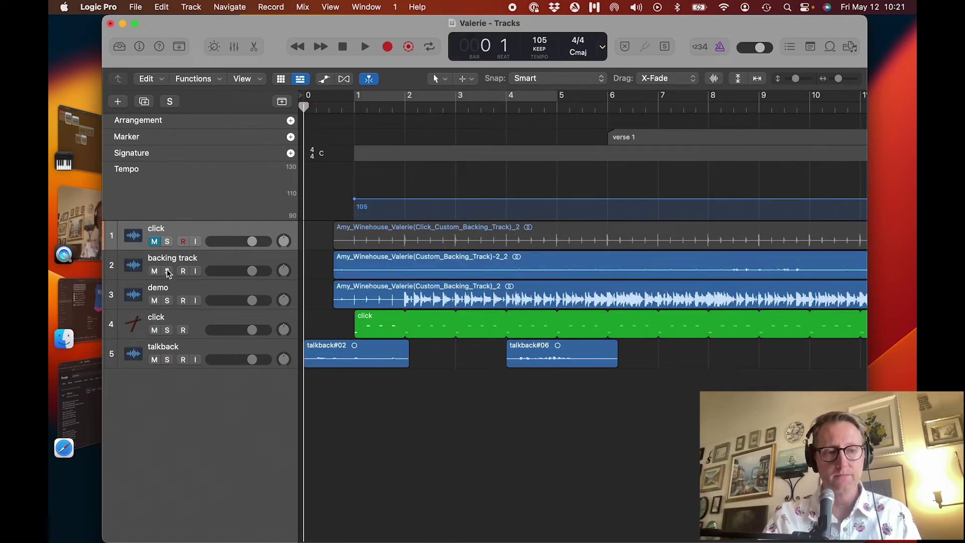
click(167, 271)
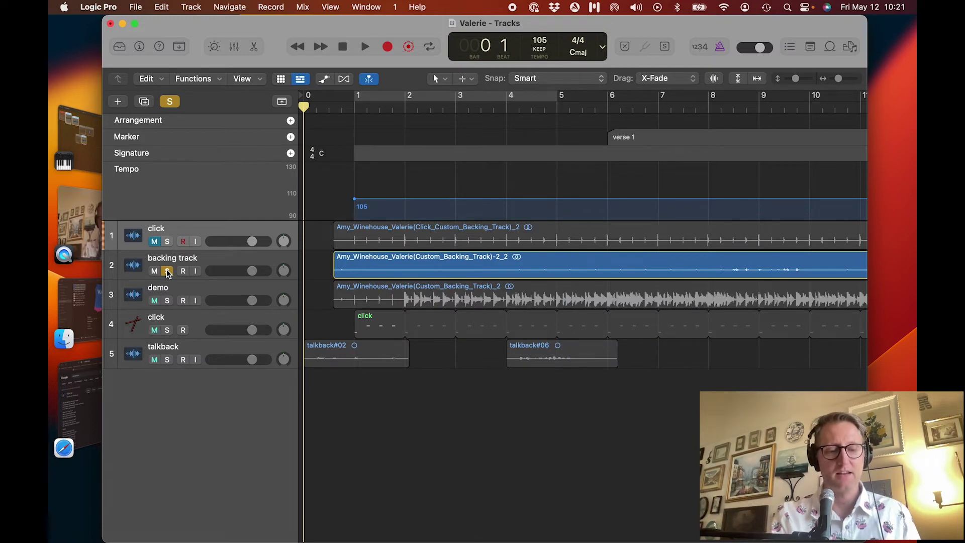
key(super+b)
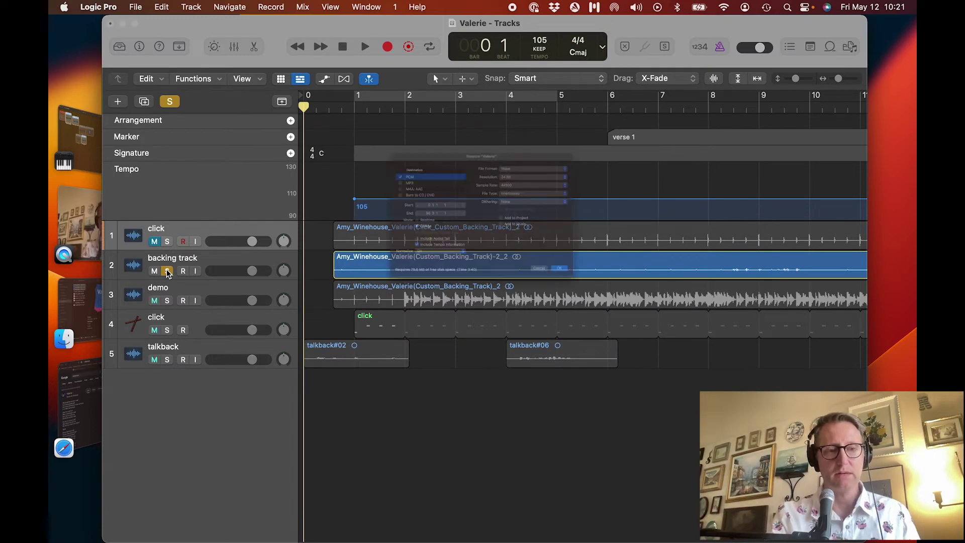
key(Return)
key(Right)
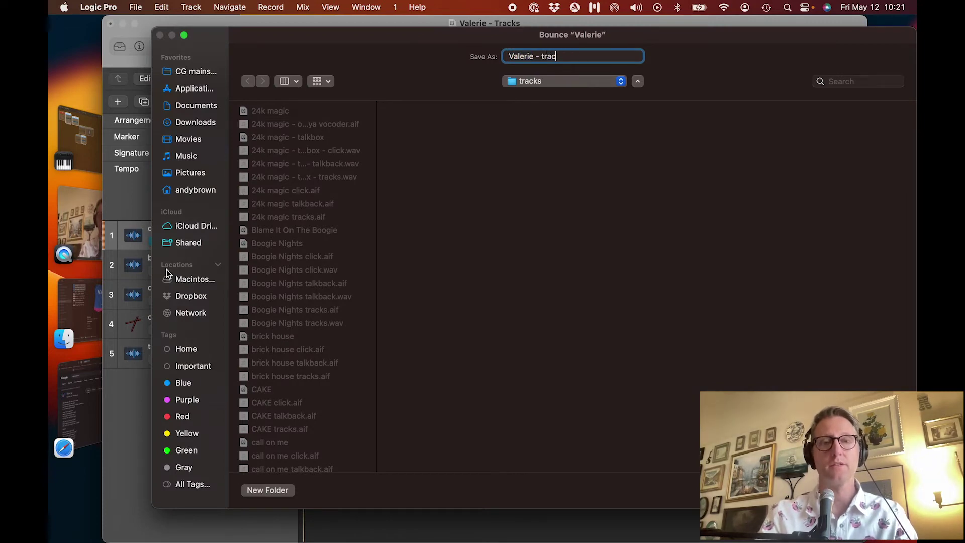
key(Return)
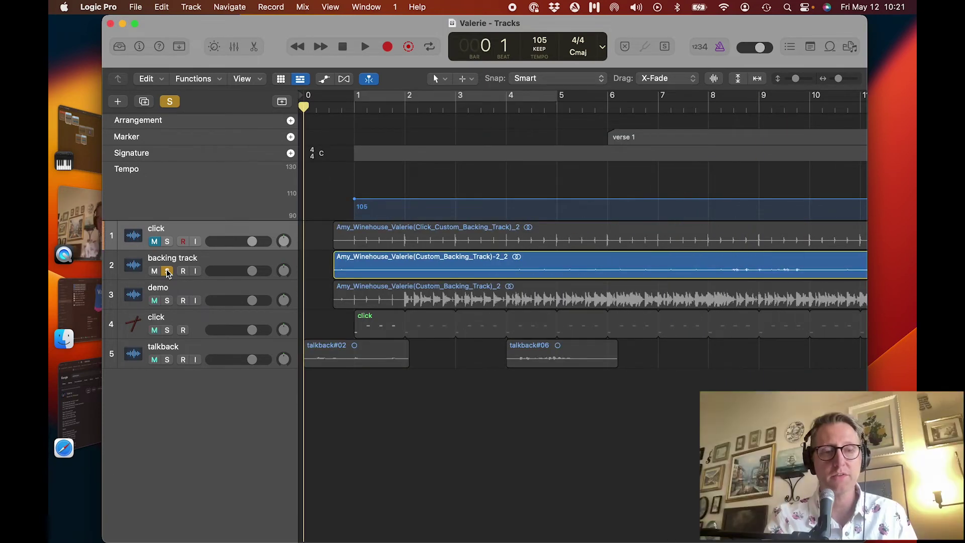
Step: Hide Logic Pro, switch to MainStage and open the recent concert "Collective Groove v10 - talkbox"
key(super+h)
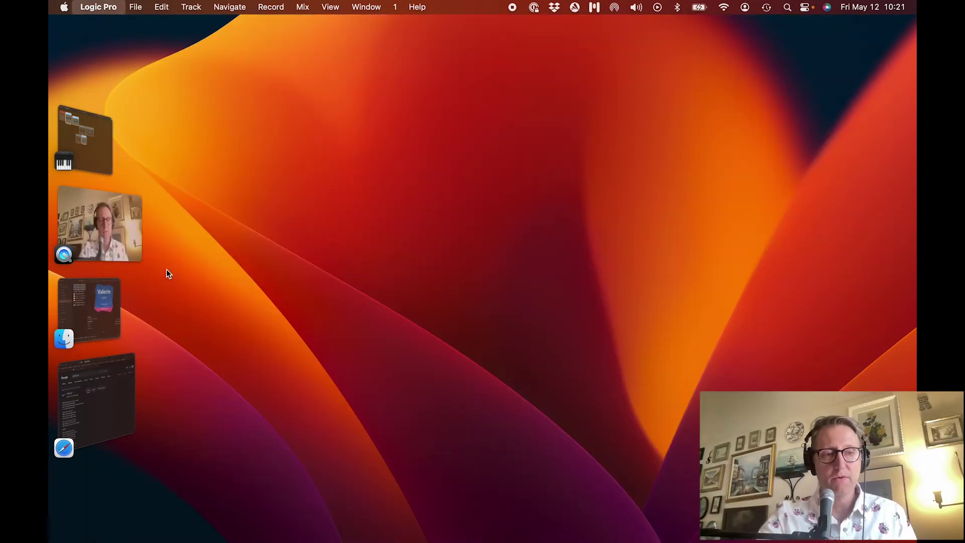
mouse_move(597, 536)
click(512, 536)
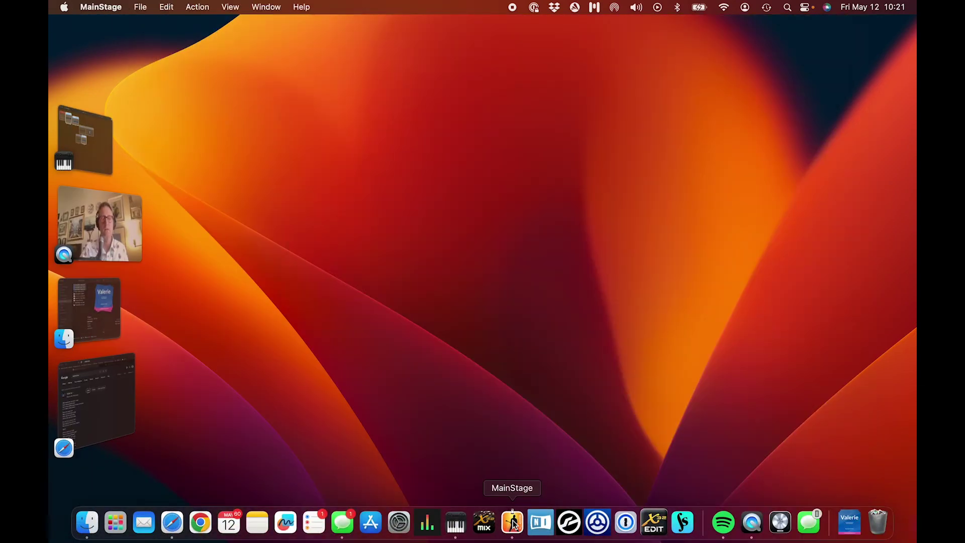
click(140, 7)
mouse_move(157, 51)
click(318, 52)
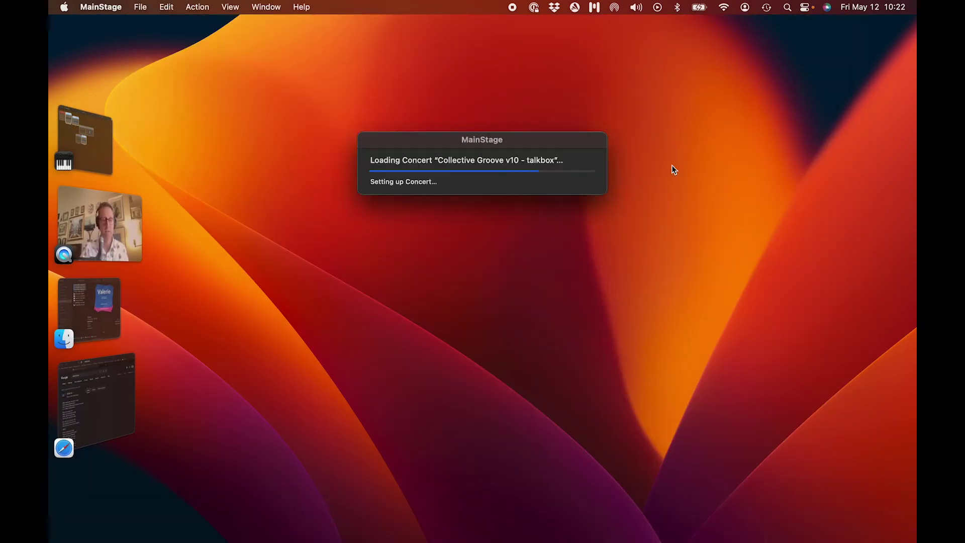
click(498, 240)
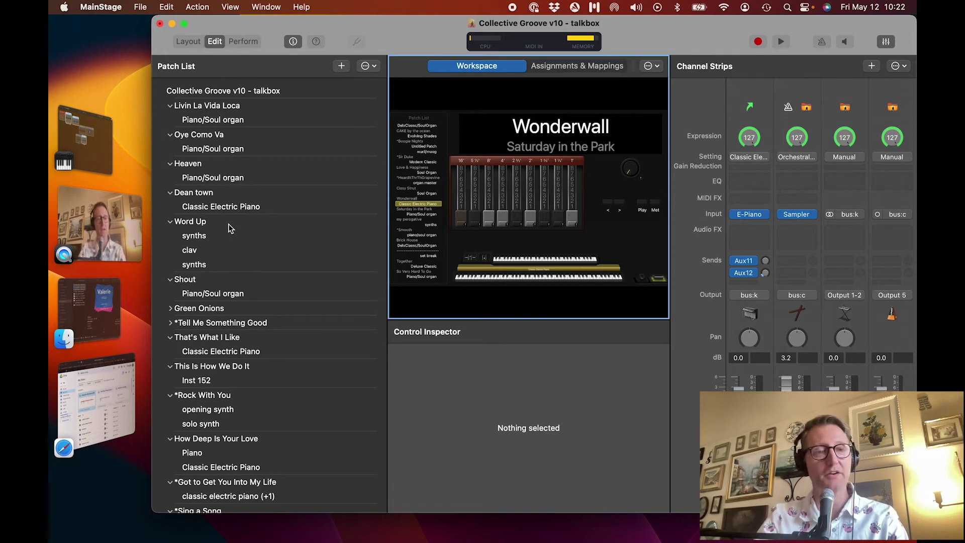
Step: Add a new set to the patch list from the concert level of "Collective Groove v10 - talkbox"
click(240, 107)
scroll(306, 249, down, 5)
scroll(306, 250, up, 5)
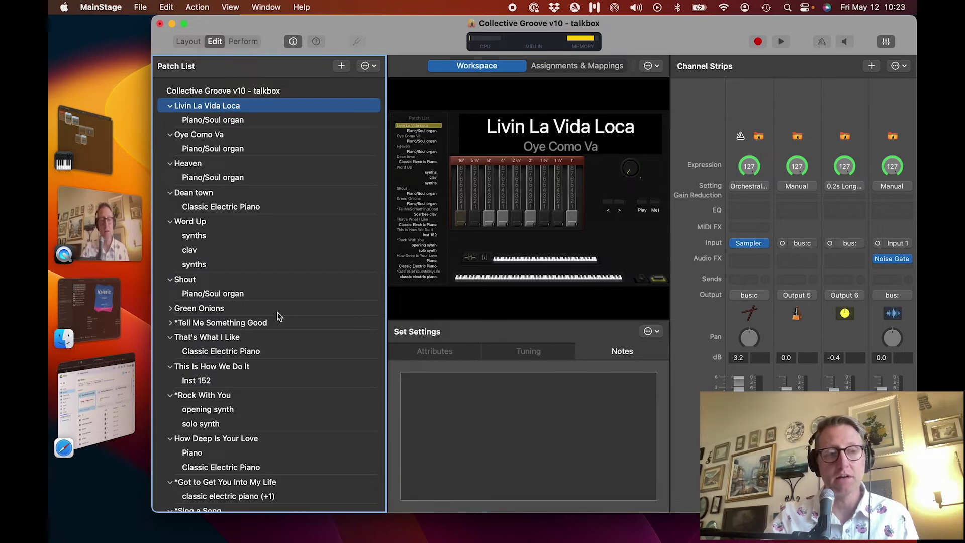
key(Up)
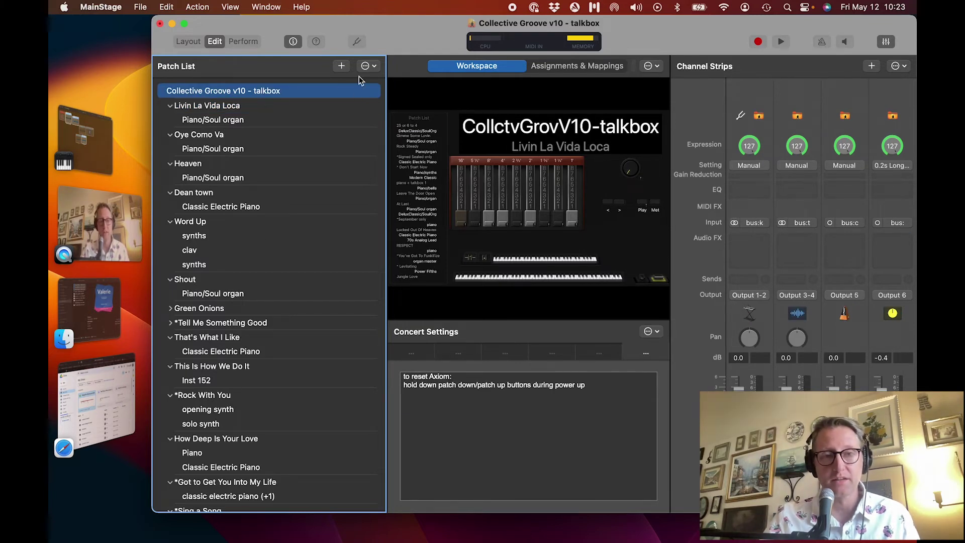
click(373, 70)
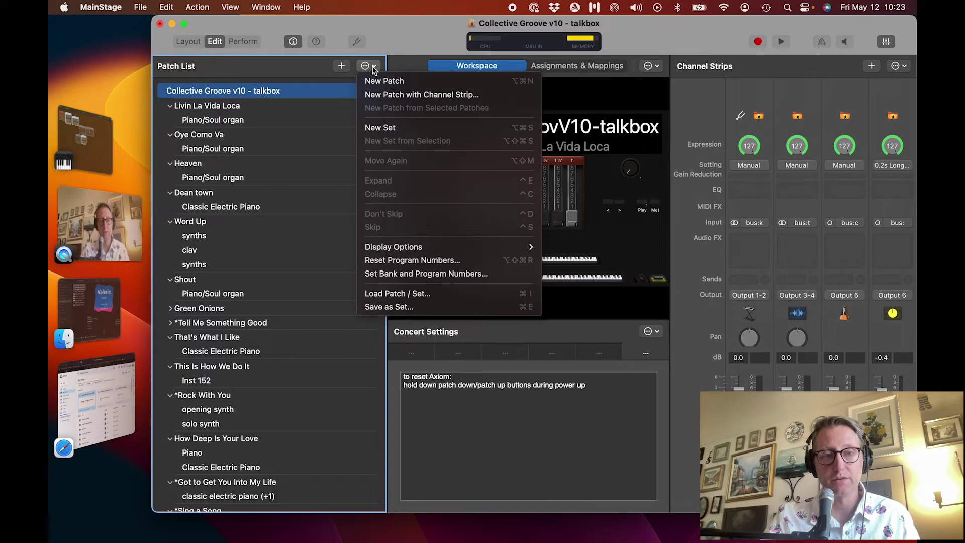
click(384, 130)
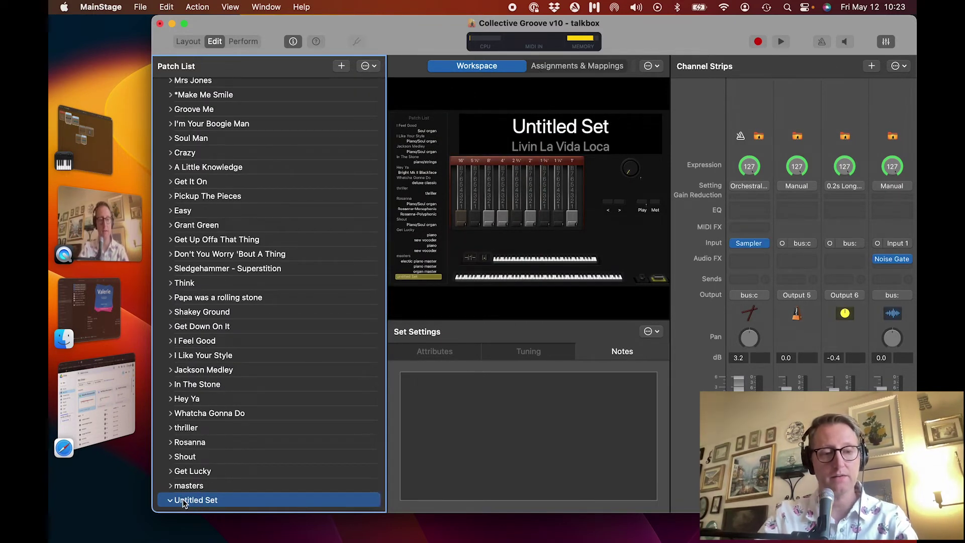
Step: Rename the new set as Valerie and move it to the start of the patch list, above Livin La Vida Loca
double_click(195, 500)
text(Valerie)
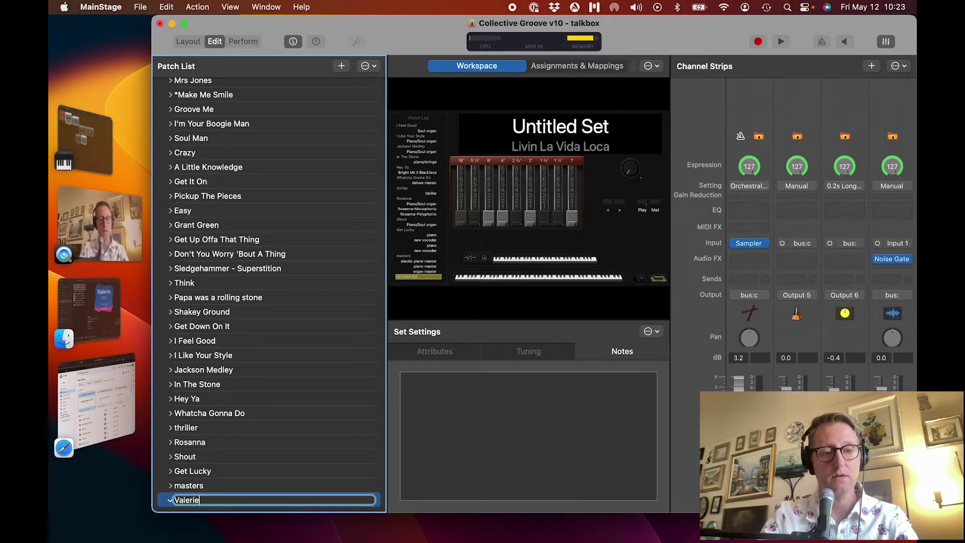
key(Return)
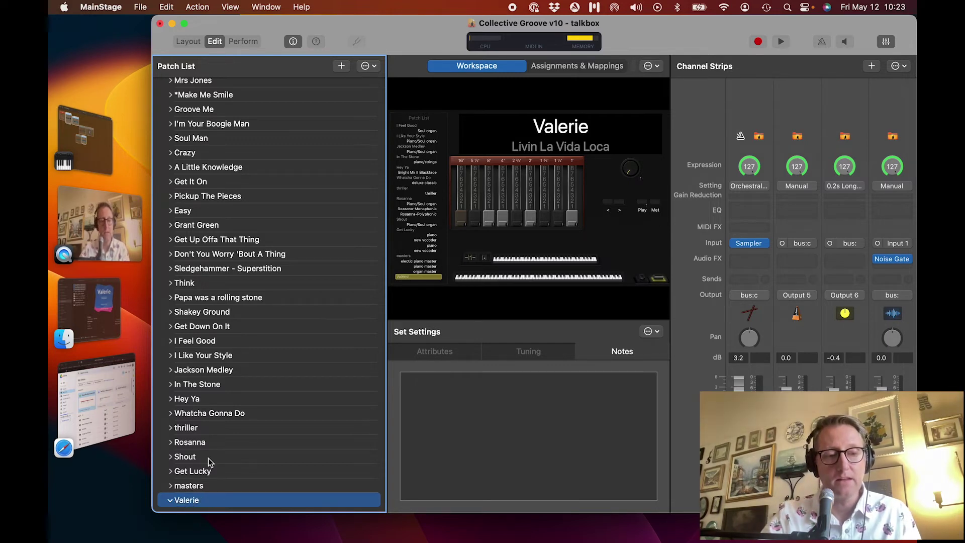
drag(187, 504, 237, 96)
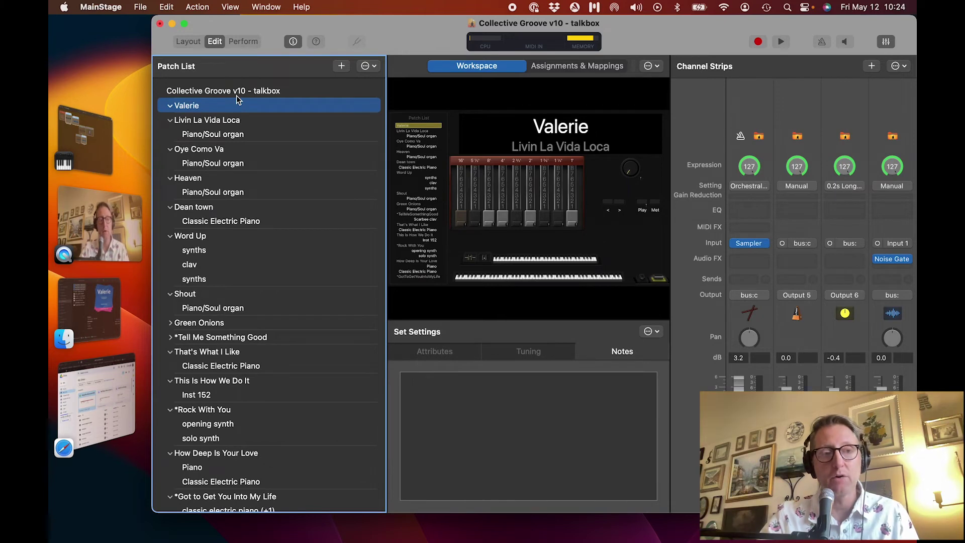
Step: Select the Piano/Soul organ patch in the Oye Como Va set
click(208, 164)
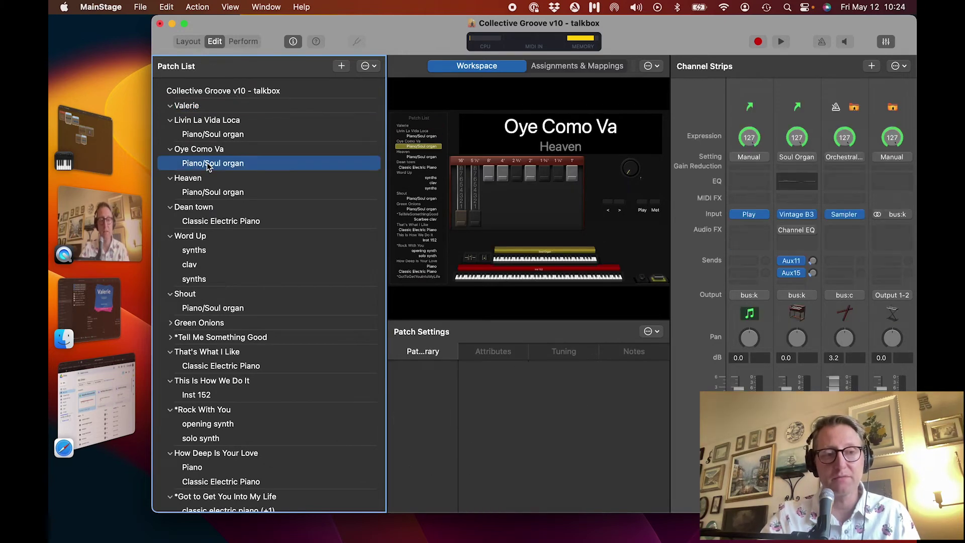